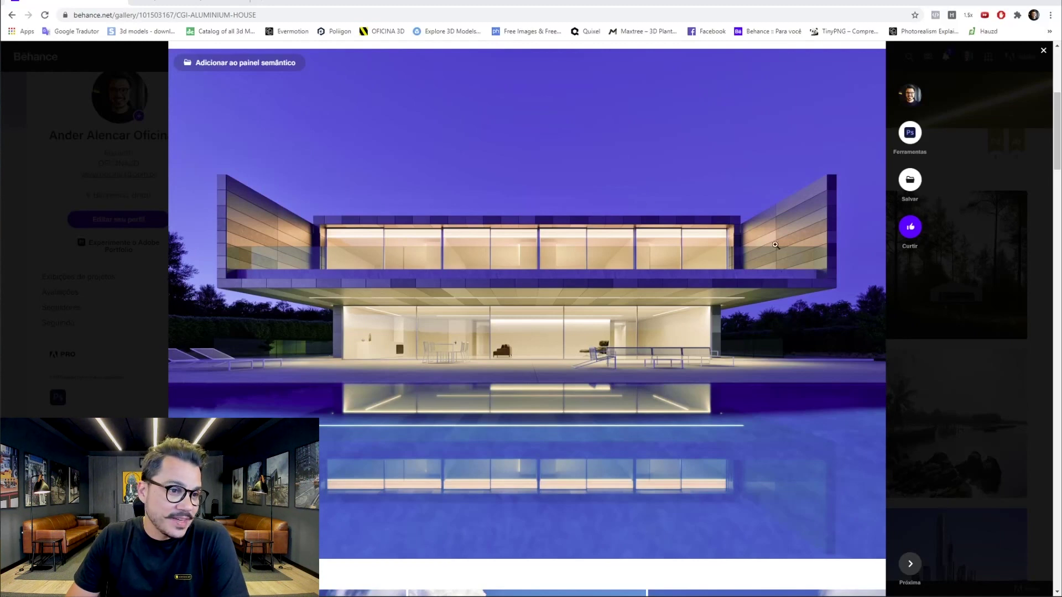
scroll(719, 288, down, 5)
scroll(652, 286, down, 3)
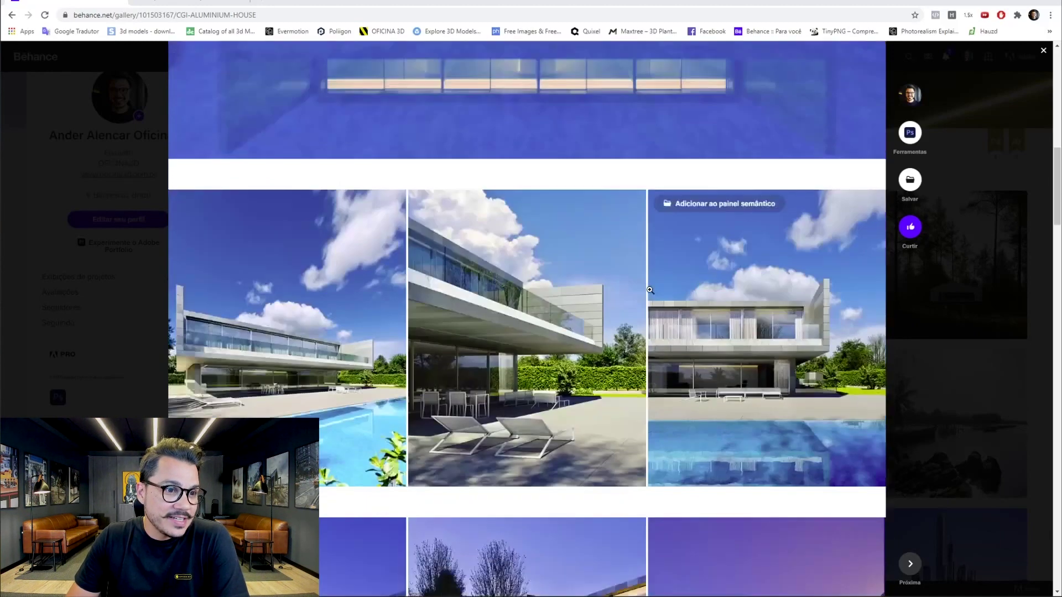
scroll(750, 284, up, 2)
scroll(751, 283, up, 5)
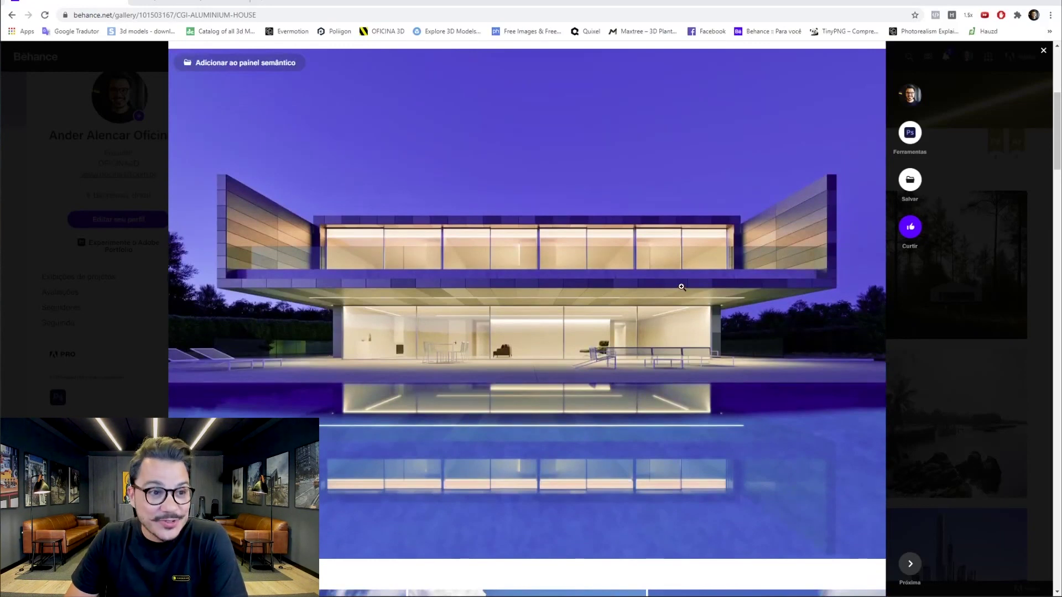
scroll(686, 290, down, 1)
scroll(694, 297, down, 2)
scroll(697, 301, down, 1)
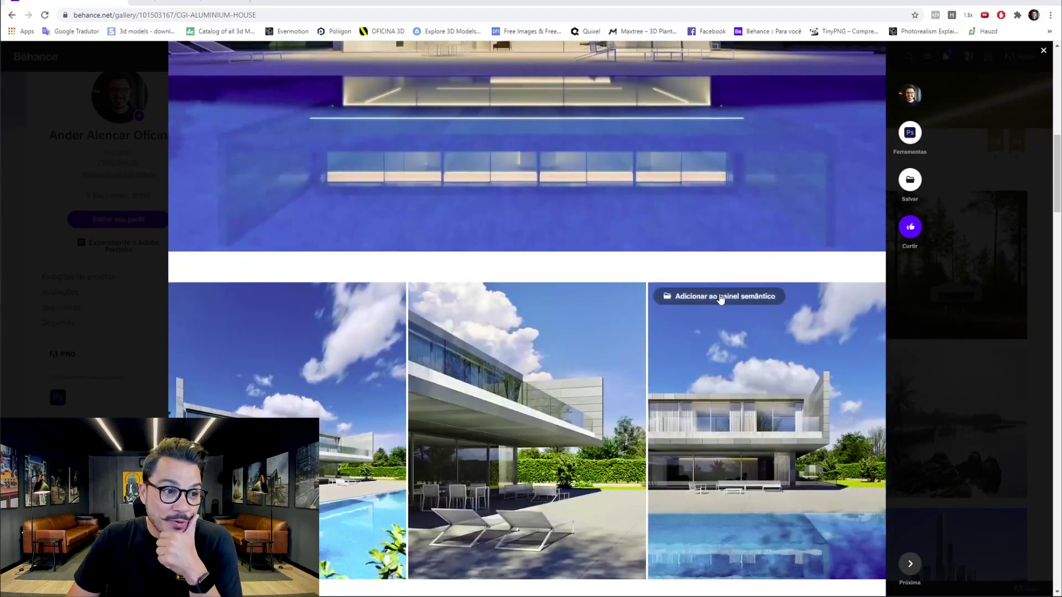
scroll(752, 260, up, 2)
scroll(703, 195, up, 2)
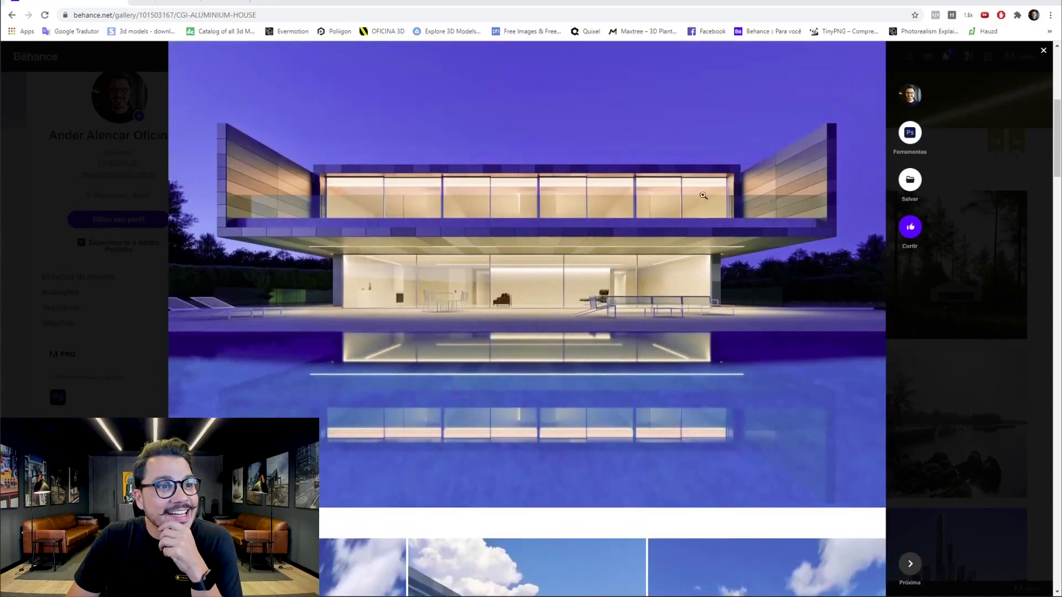
scroll(700, 244, down, 1)
scroll(706, 256, down, 1)
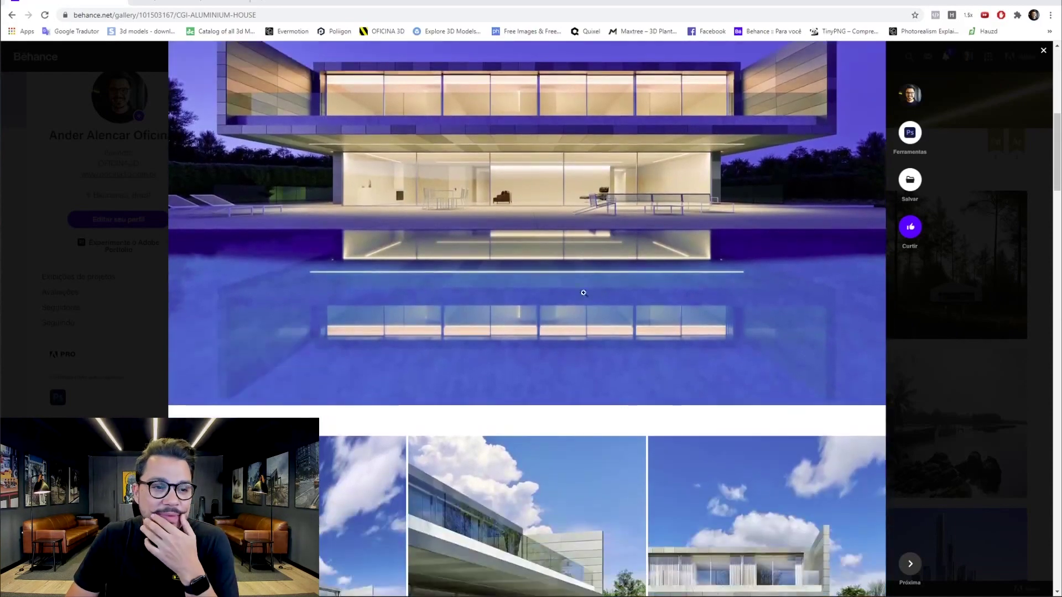
scroll(714, 270, down, 2)
scroll(723, 291, down, 2)
scroll(724, 288, down, 4)
scroll(736, 254, down, 2)
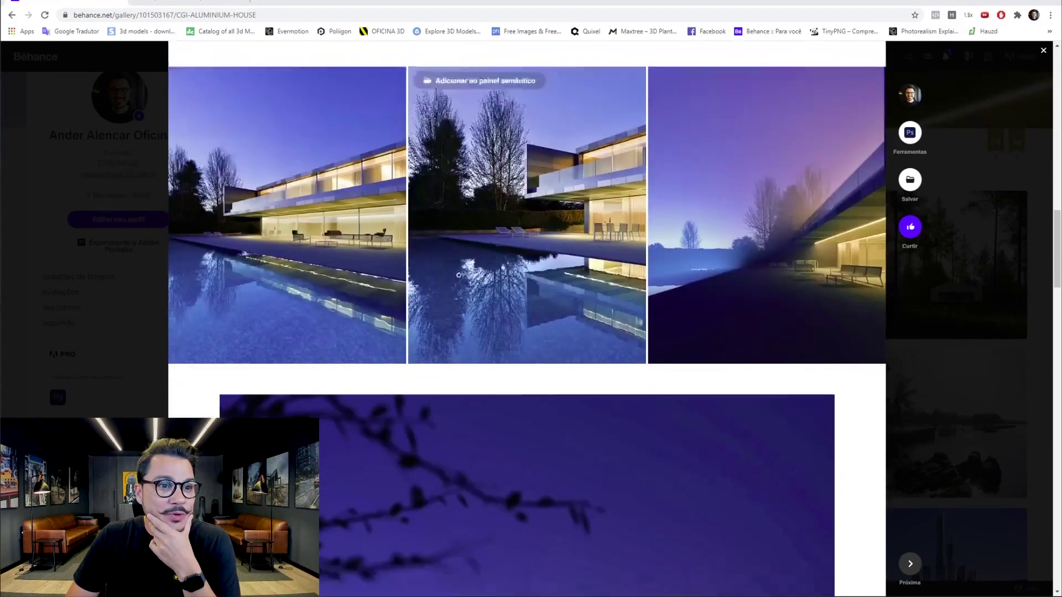
click(748, 223)
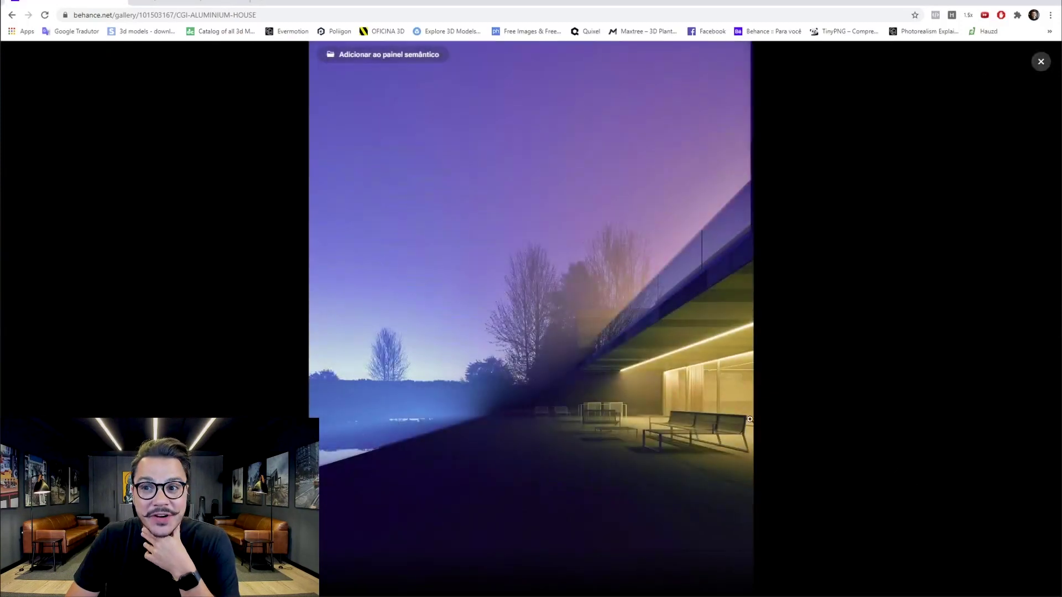
click(1032, 316)
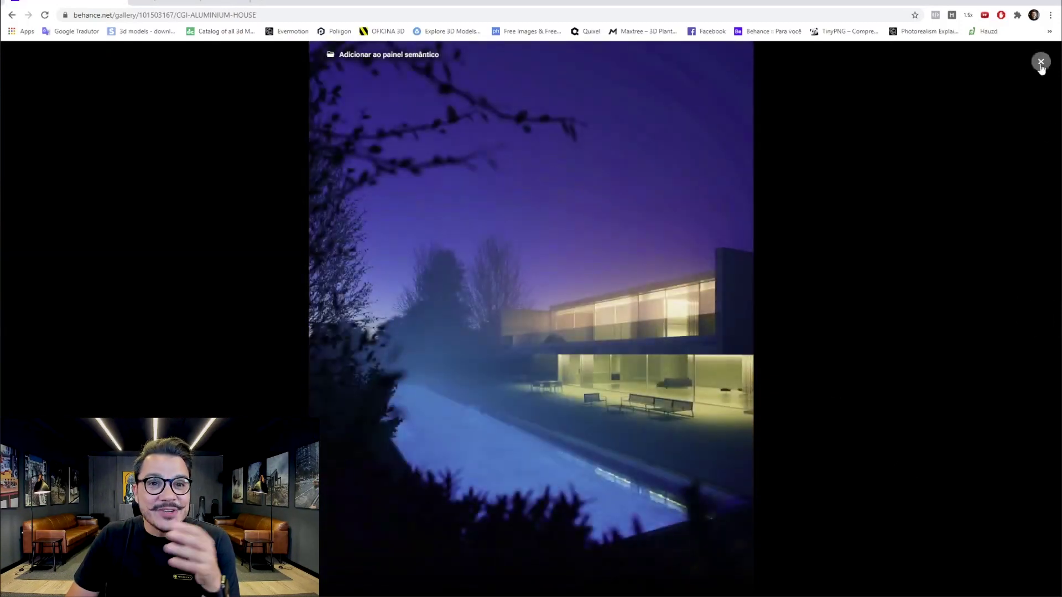
click(1041, 63)
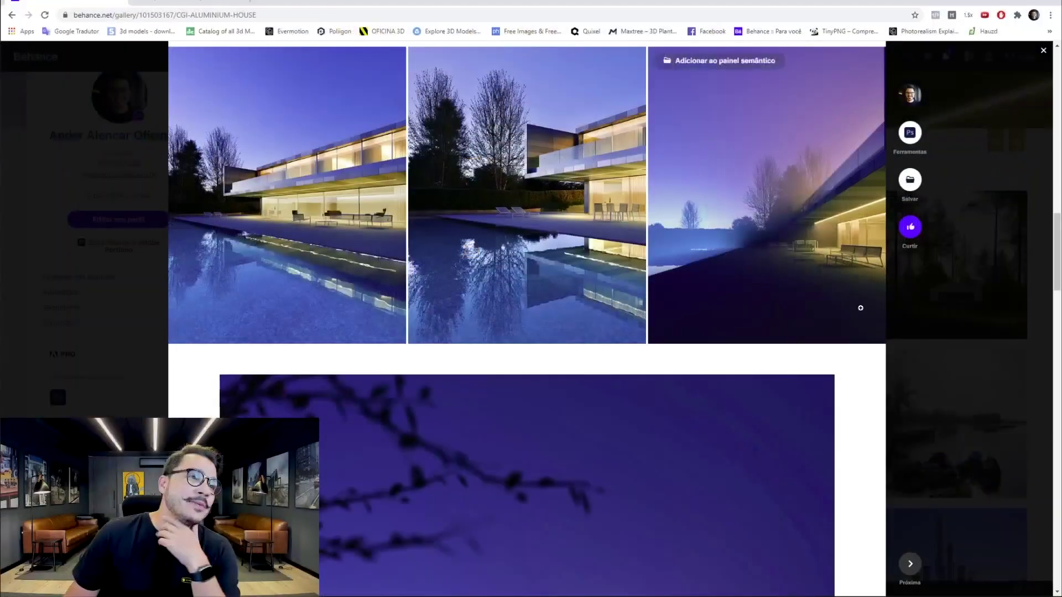
Step: Scroll back up to the Behance night render, then switch to the Casa de Aluminio page tab
scroll(751, 233, up, 3)
scroll(735, 249, up, 3)
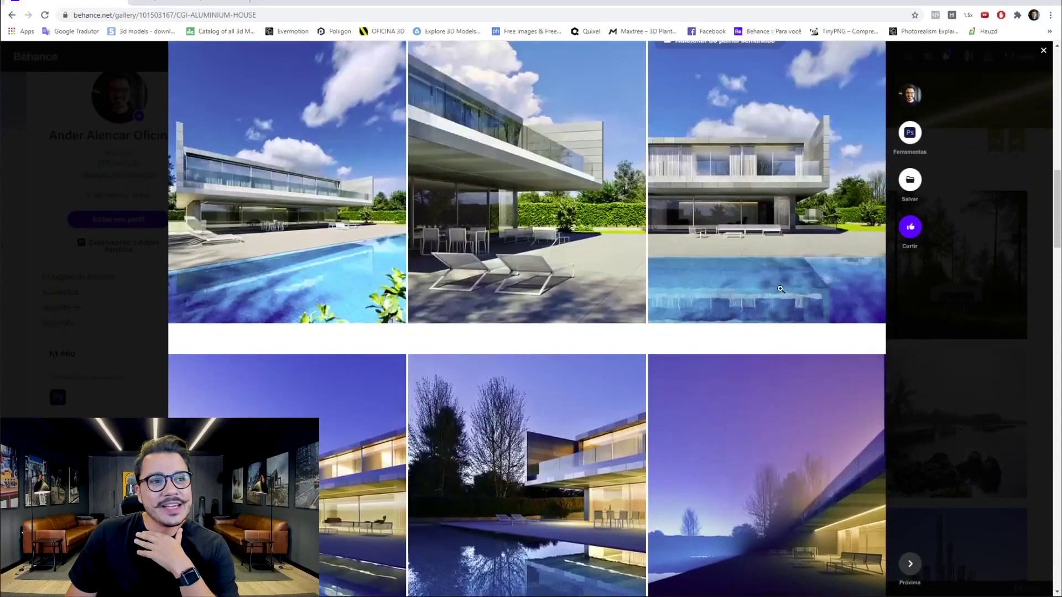
scroll(719, 271, up, 3)
scroll(687, 304, up, 5)
scroll(696, 309, up, 3)
scroll(739, 322, down, 1)
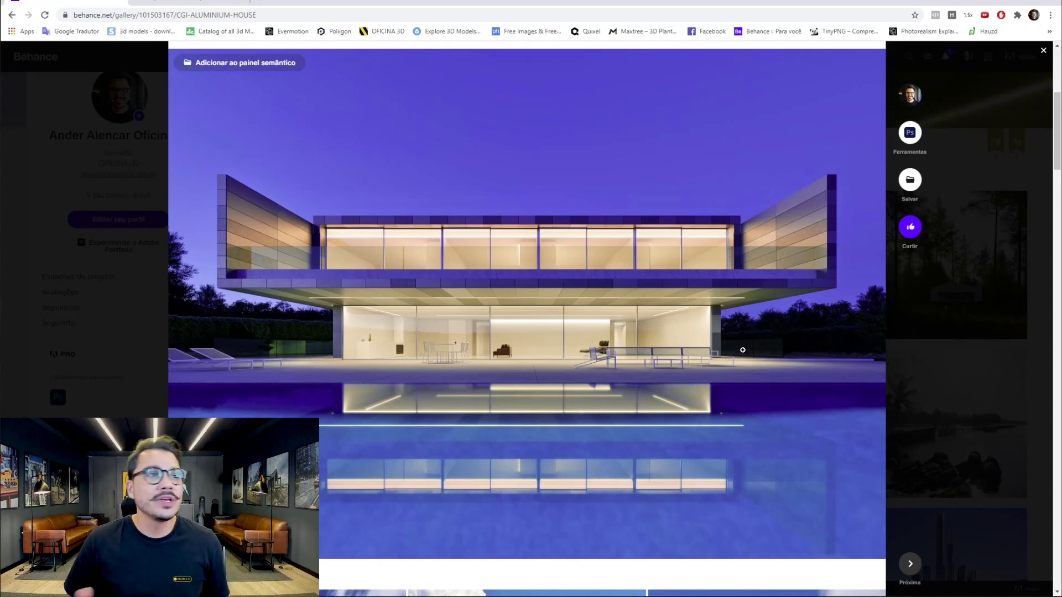
click(170, 2)
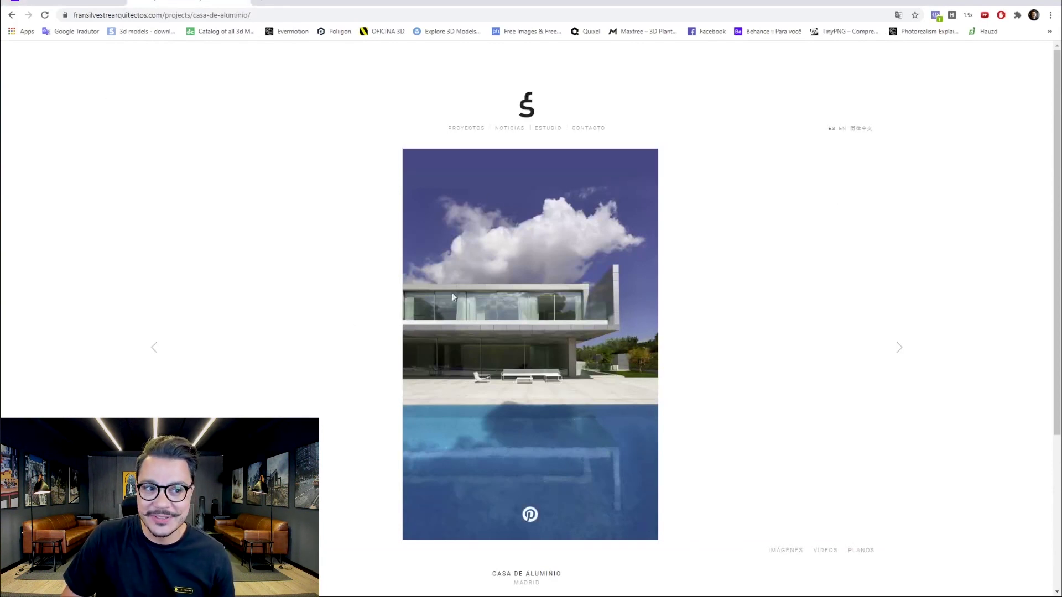
Step: Glance back over the Behance project gallery
click(93, 3)
scroll(861, 375, down, 2)
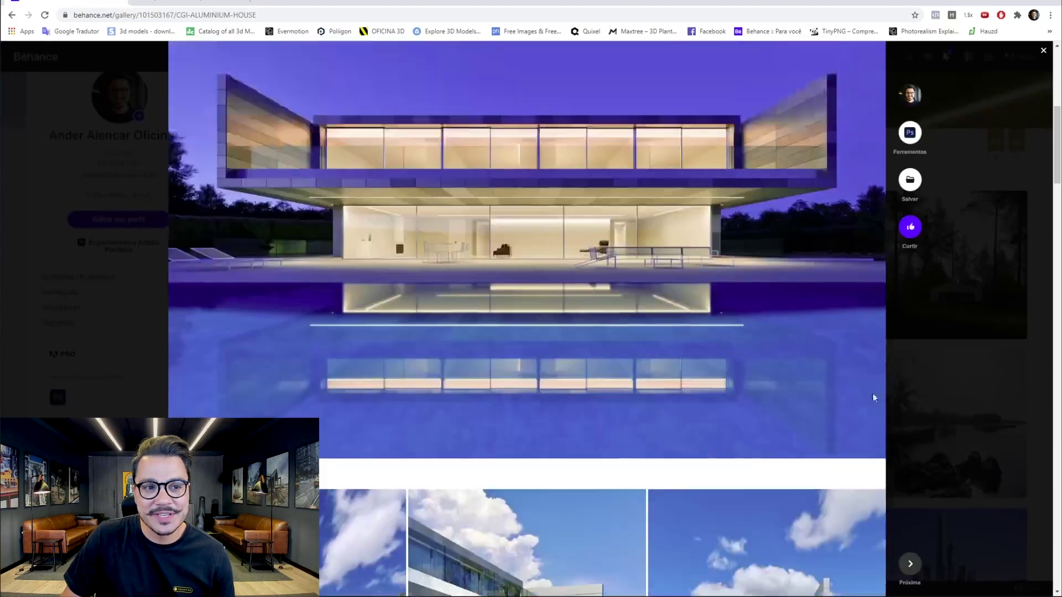
scroll(802, 375, down, 6)
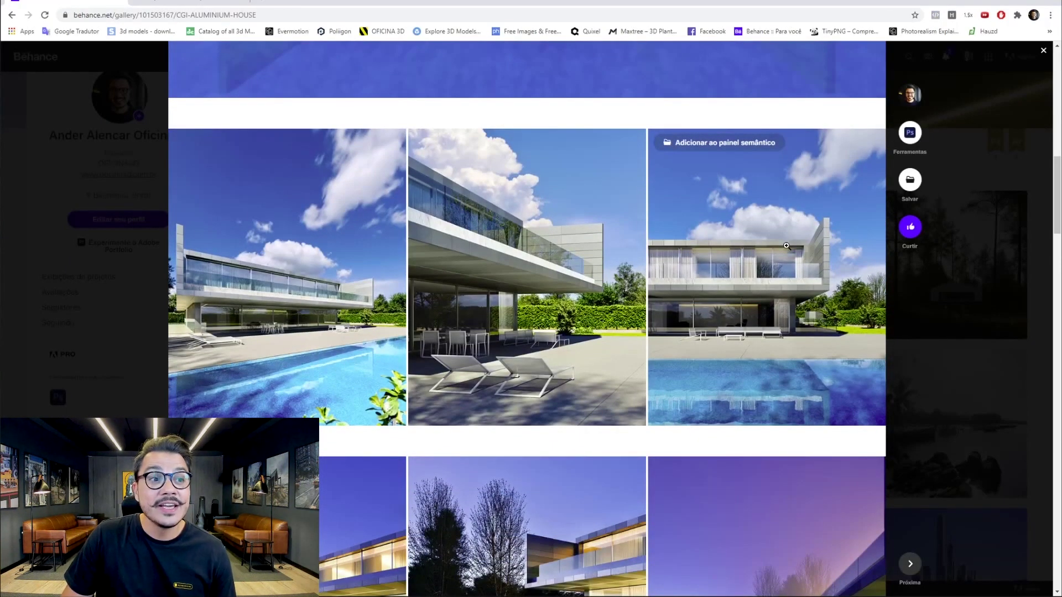
scroll(786, 246, up, 5)
scroll(786, 245, up, 4)
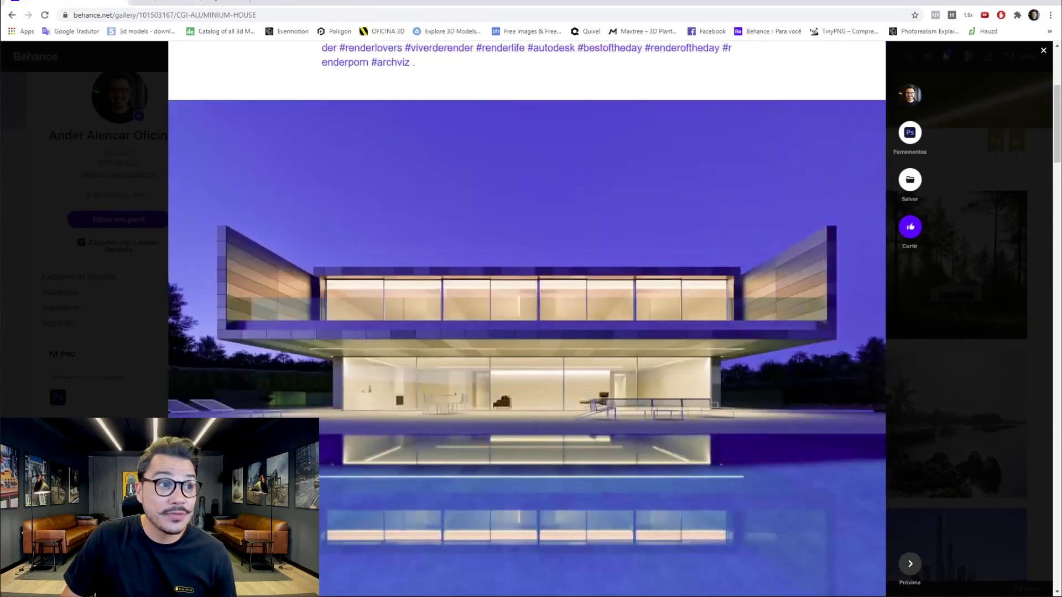
Step: On the Casa de Aluminio page, page back through the carousel to the night photo
click(214, 4)
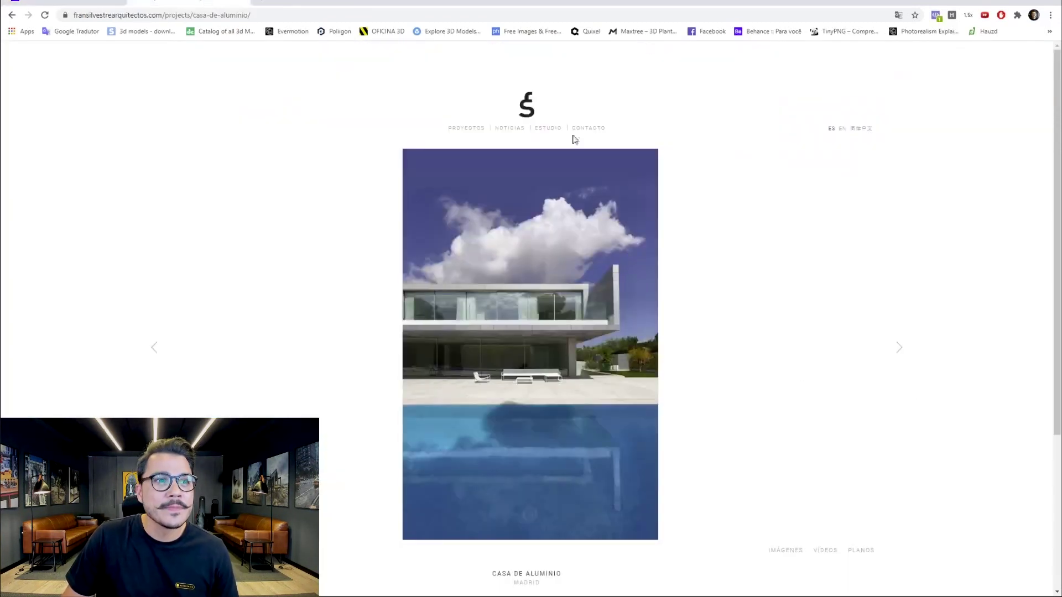
click(156, 349)
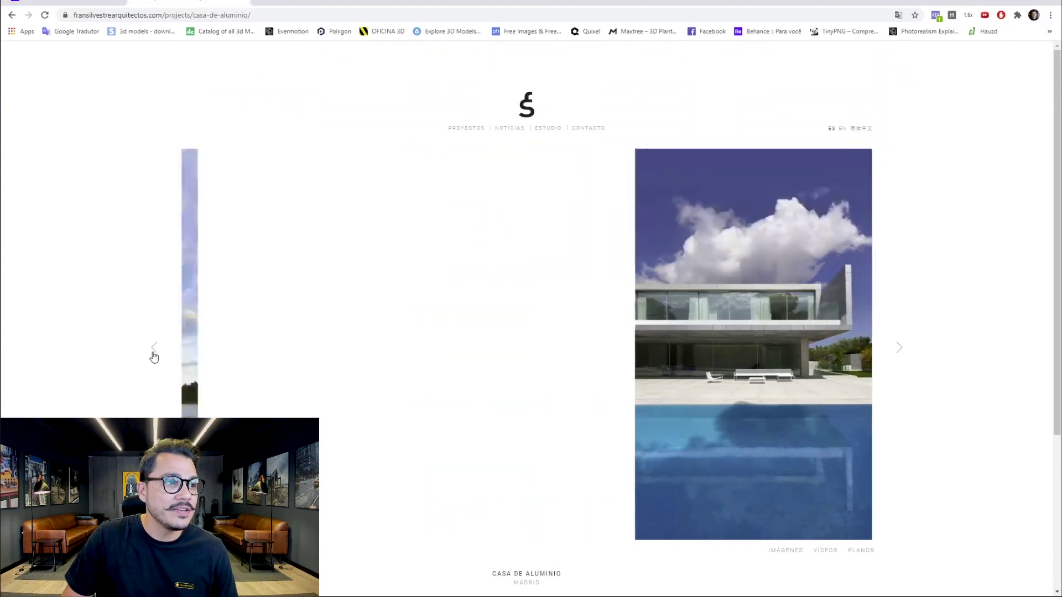
click(154, 351)
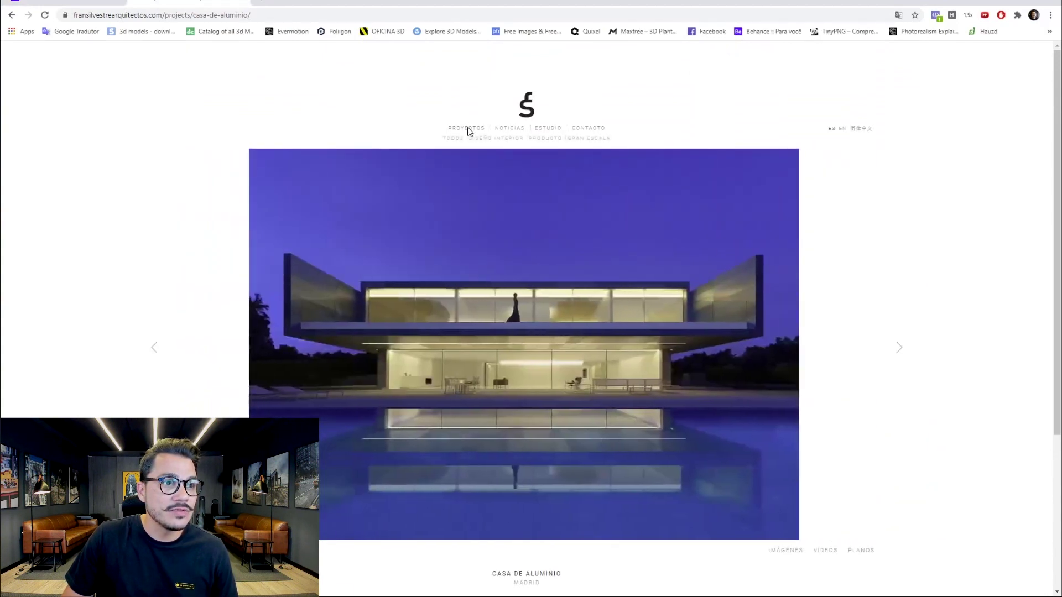
Step: Open the studio's Proyectos page listing all projects
click(466, 129)
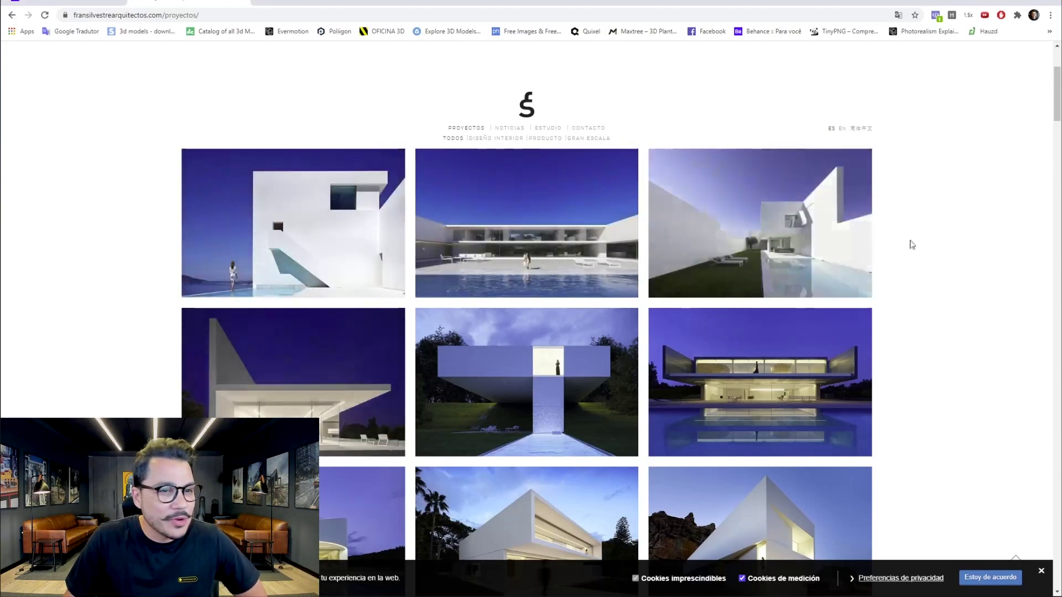
scroll(287, 316, down, 2)
scroll(497, 276, down, 3)
scroll(774, 233, up, 3)
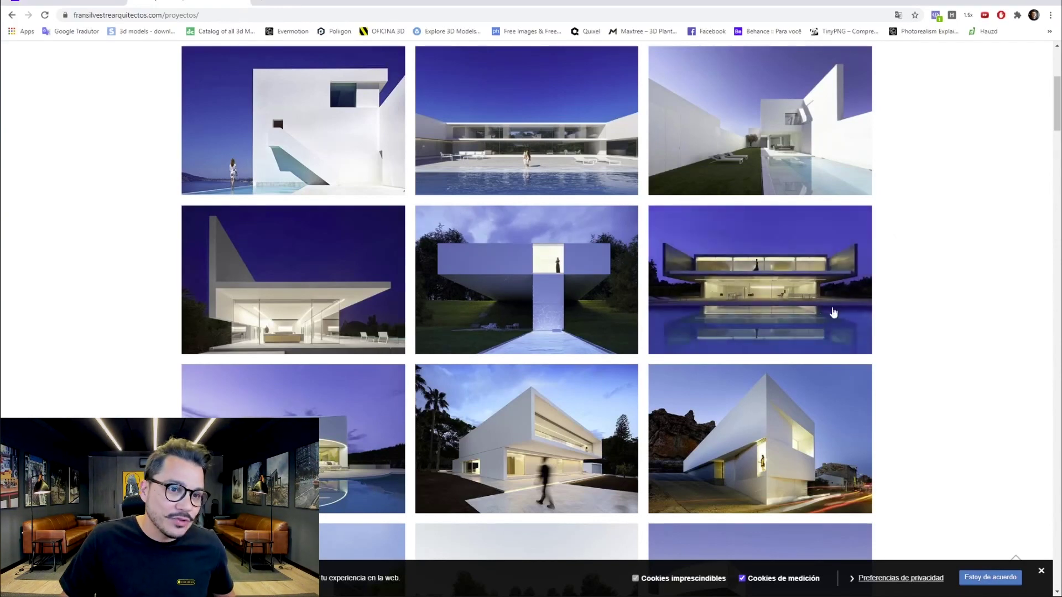
Step: Scroll down through the project grid and back up to the first rows of houses
scroll(774, 293, down, 5)
scroll(620, 249, down, 5)
scroll(611, 225, down, 5)
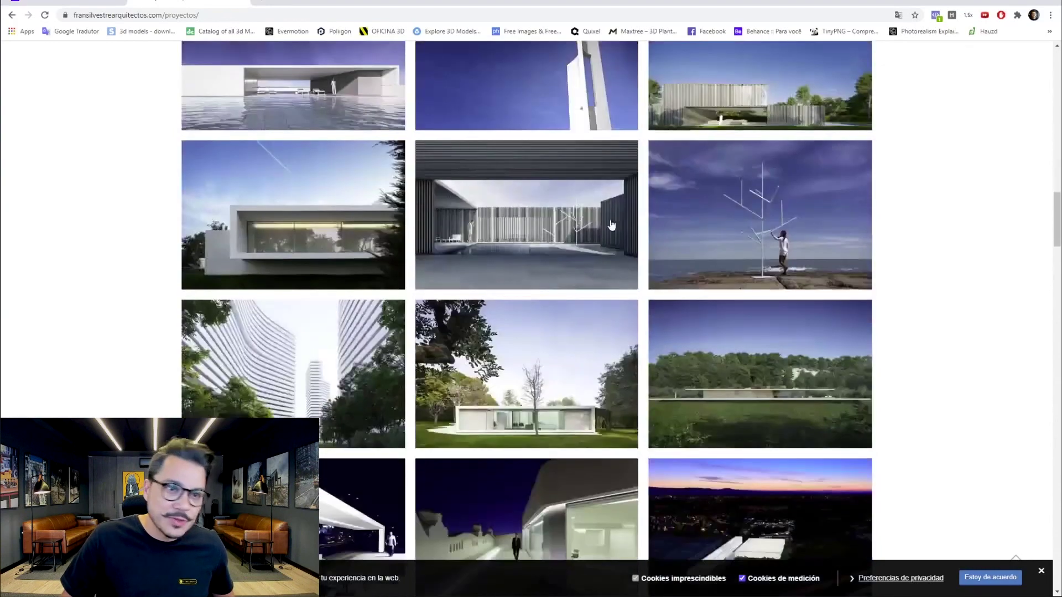
scroll(611, 225, down, 5)
scroll(636, 271, down, 5)
scroll(663, 321, down, 5)
scroll(692, 370, down, 5)
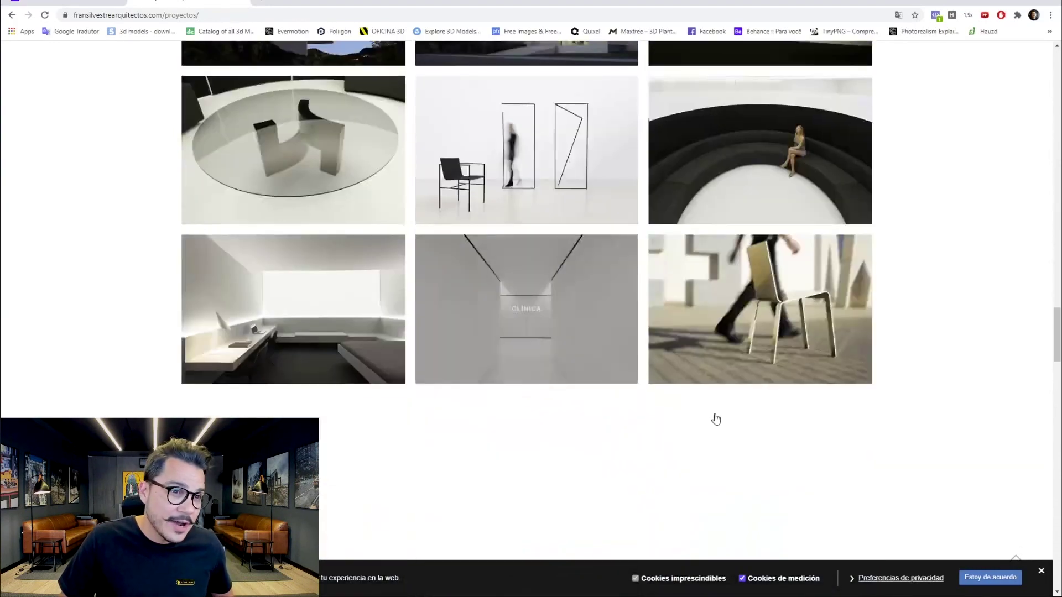
scroll(635, 409, down, 3)
scroll(525, 387, down, 3)
scroll(420, 371, down, 3)
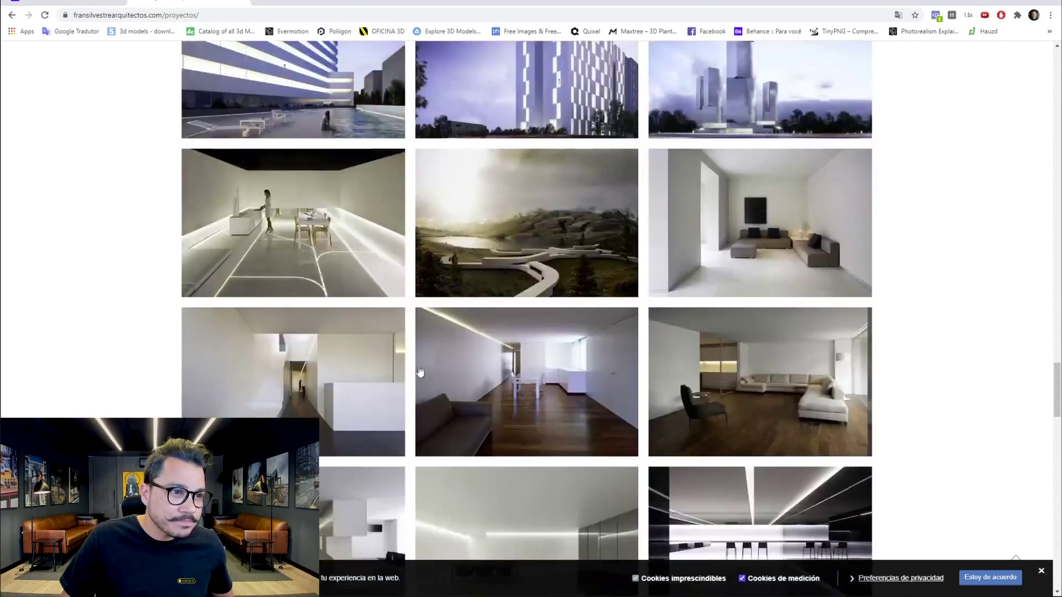
scroll(636, 273, down, 5)
scroll(680, 269, down, 3)
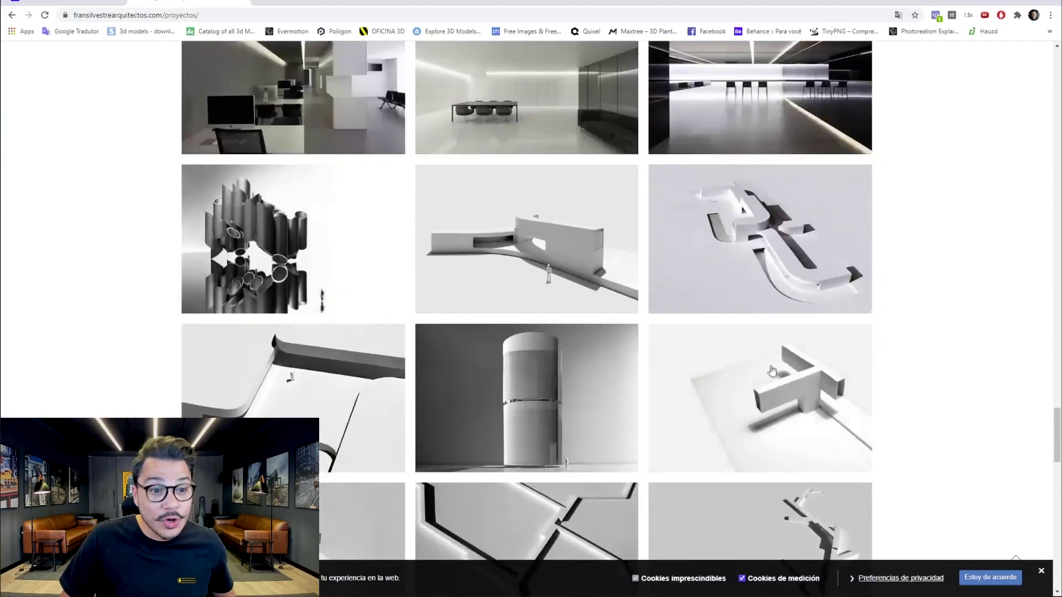
scroll(724, 265, up, 7)
scroll(772, 261, up, 10)
scroll(785, 257, up, 5)
scroll(805, 253, up, 5)
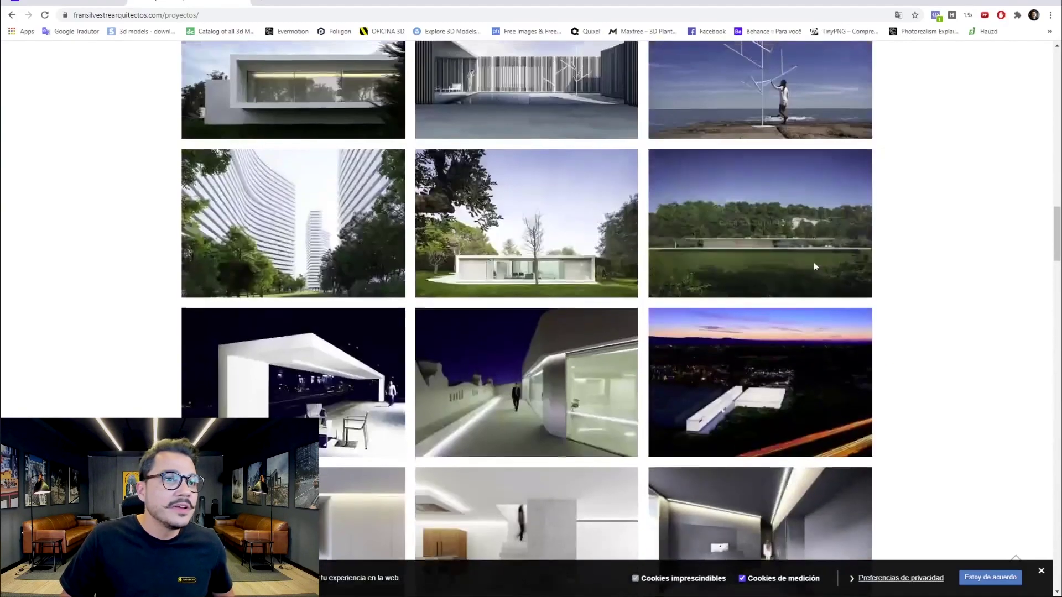
scroll(814, 262, up, 5)
scroll(802, 288, up, 5)
scroll(851, 310, up, 7)
scroll(918, 321, up, 3)
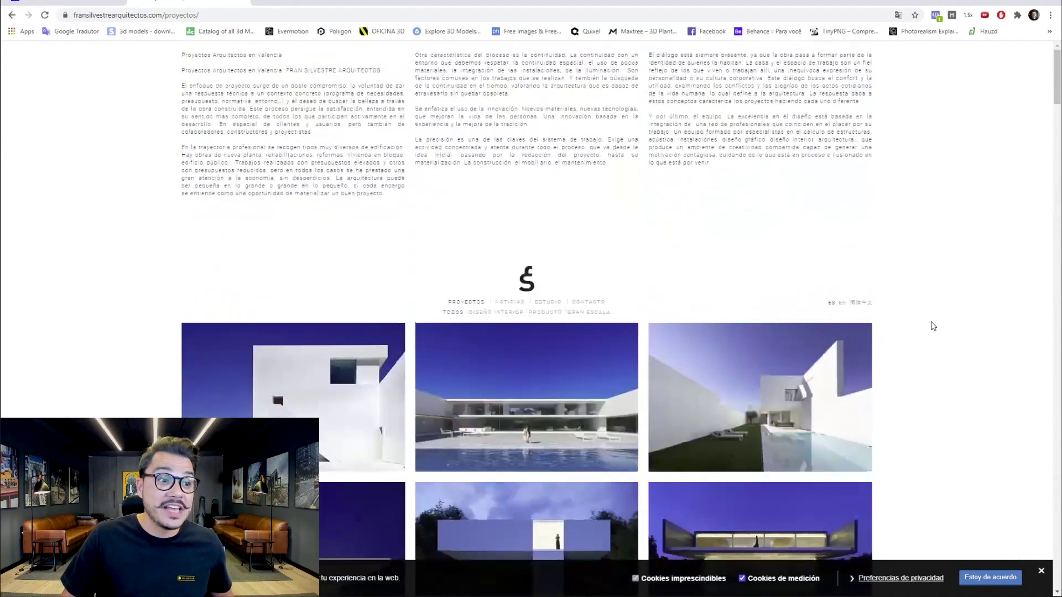
scroll(649, 217, down, 4)
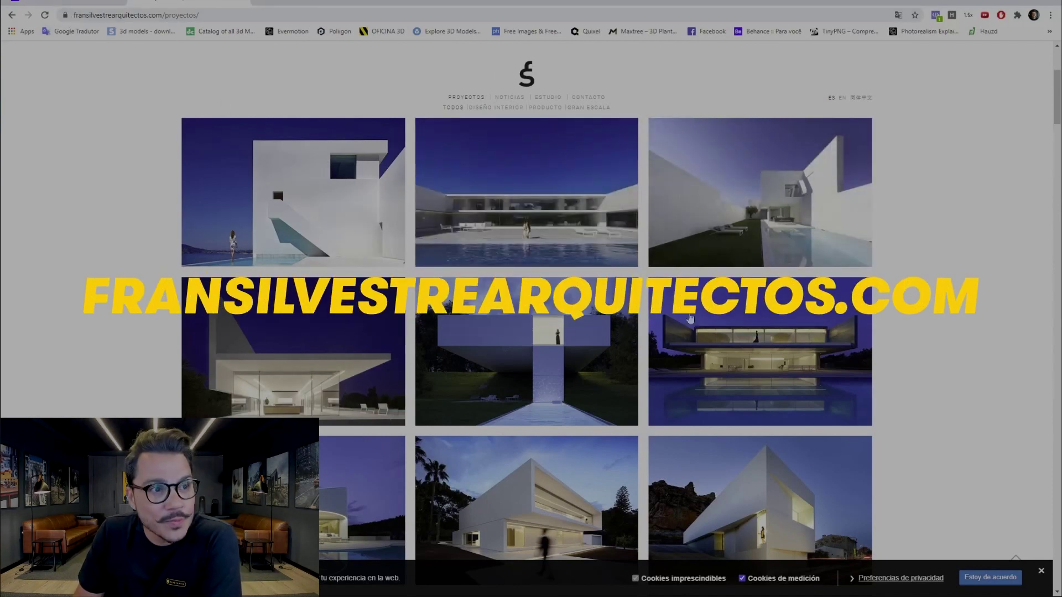
Step: Scroll down the projects grid and back up to find the Casa de Aluminio thumbnail
scroll(689, 318, down, 3)
scroll(690, 318, down, 1)
scroll(829, 299, down, 4)
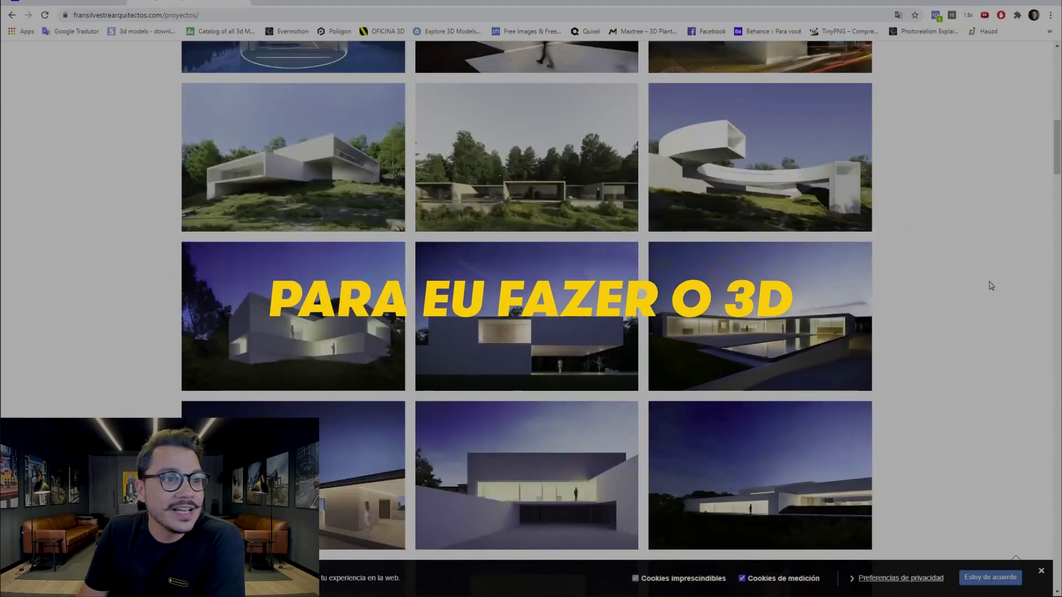
scroll(900, 386, down, 3)
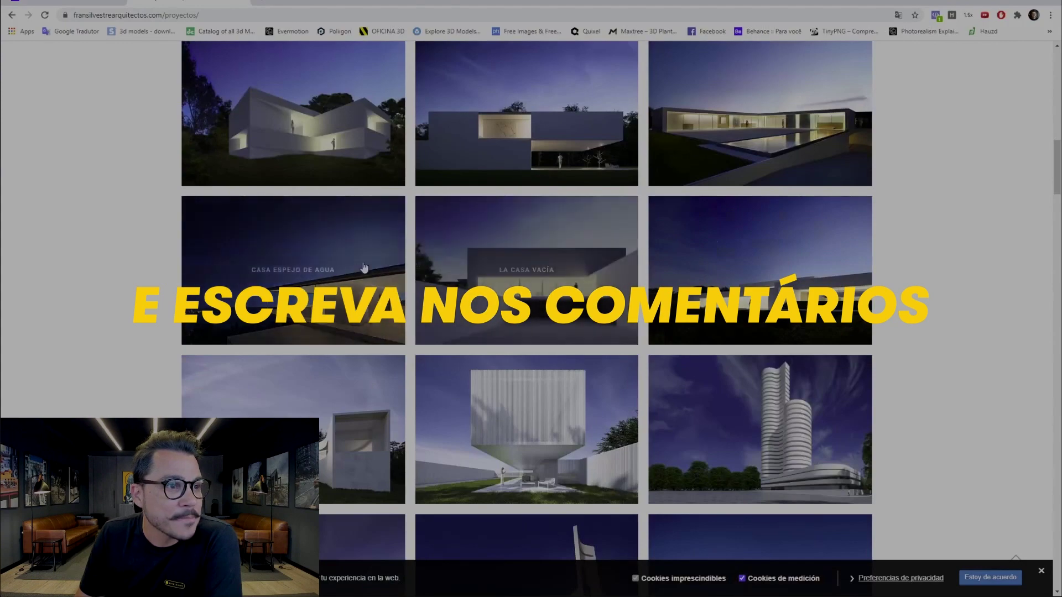
scroll(310, 242, down, 1)
scroll(387, 277, down, 4)
scroll(496, 304, down, 5)
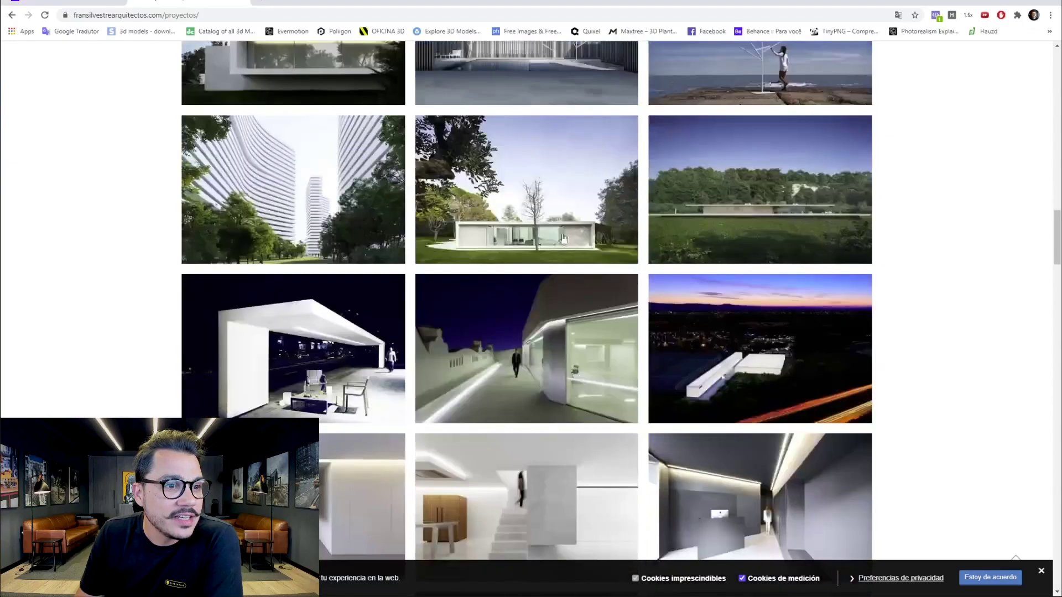
scroll(496, 304, down, 4)
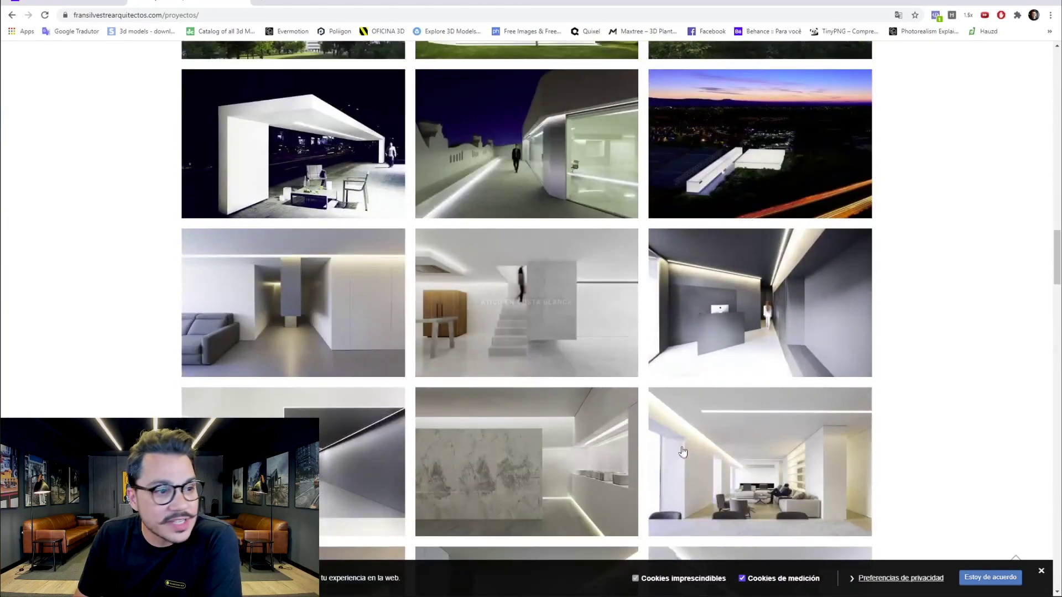
scroll(749, 360, up, 3)
scroll(771, 375, up, 5)
scroll(882, 387, up, 5)
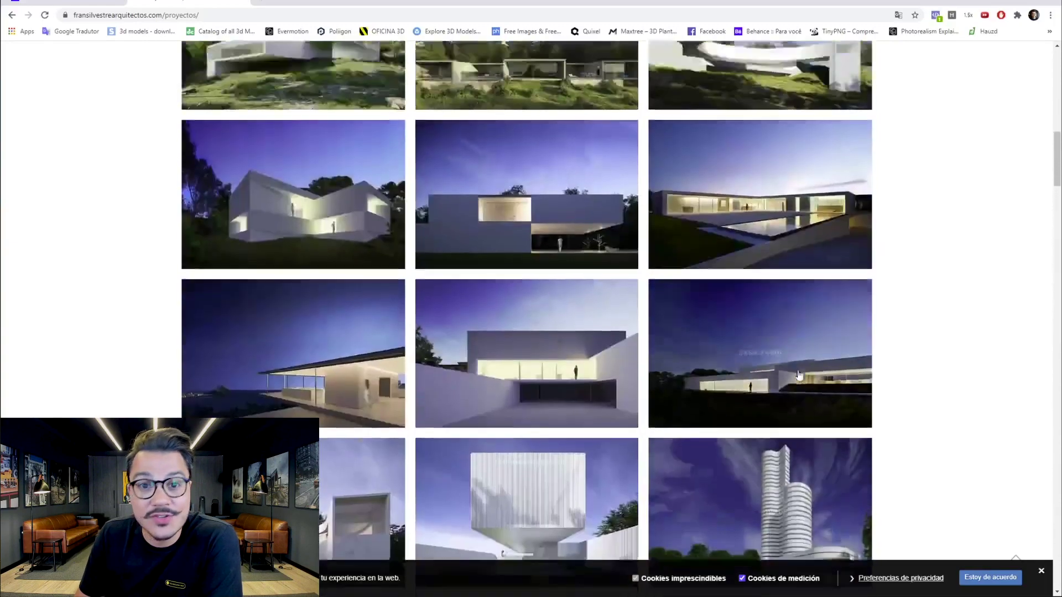
scroll(845, 389, up, 4)
scroll(846, 389, up, 5)
scroll(827, 398, up, 3)
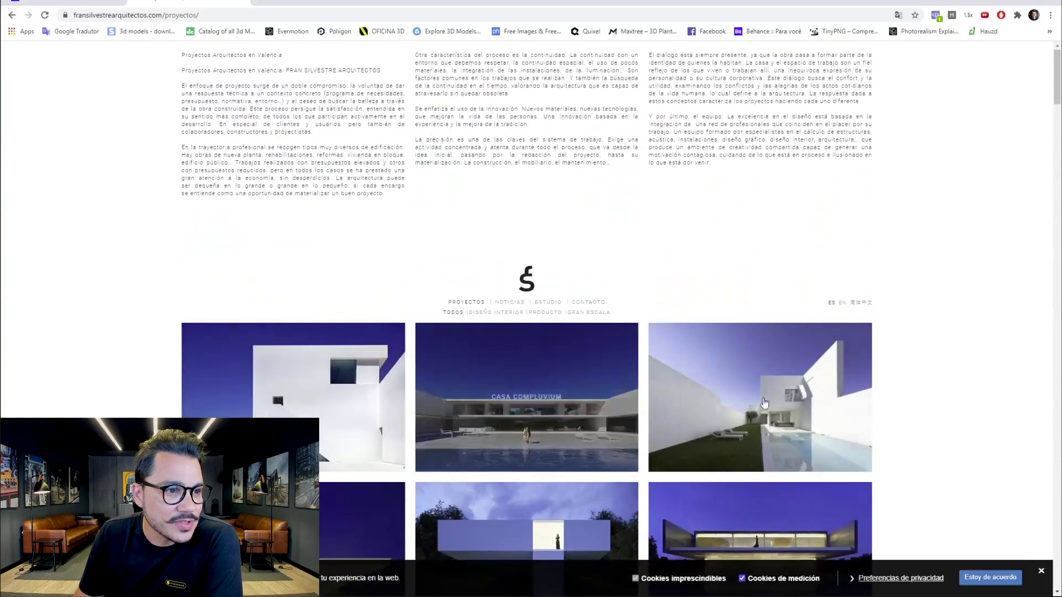
scroll(895, 405, down, 3)
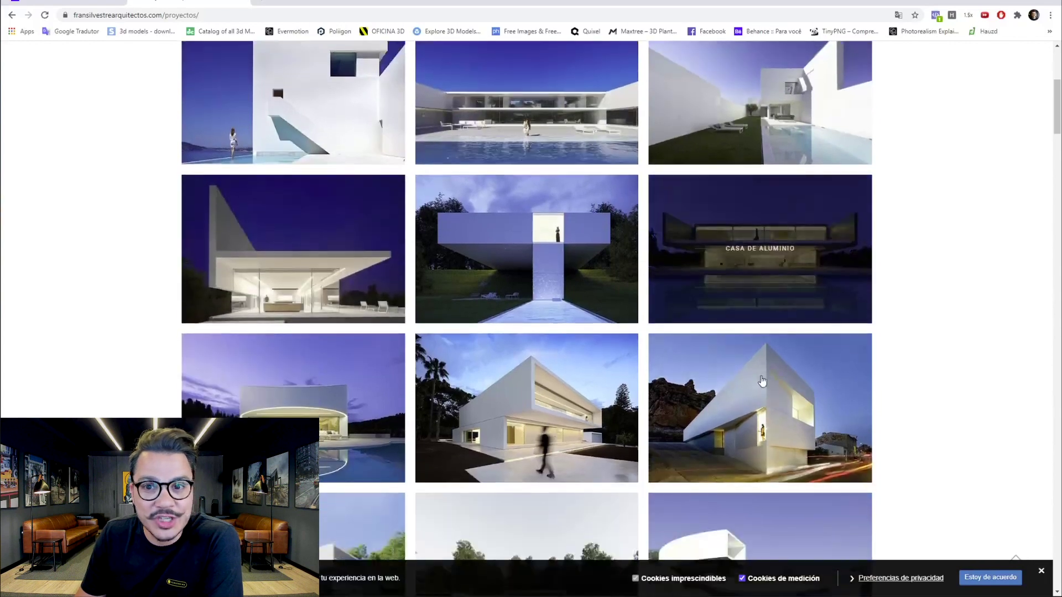
scroll(760, 382, down, 2)
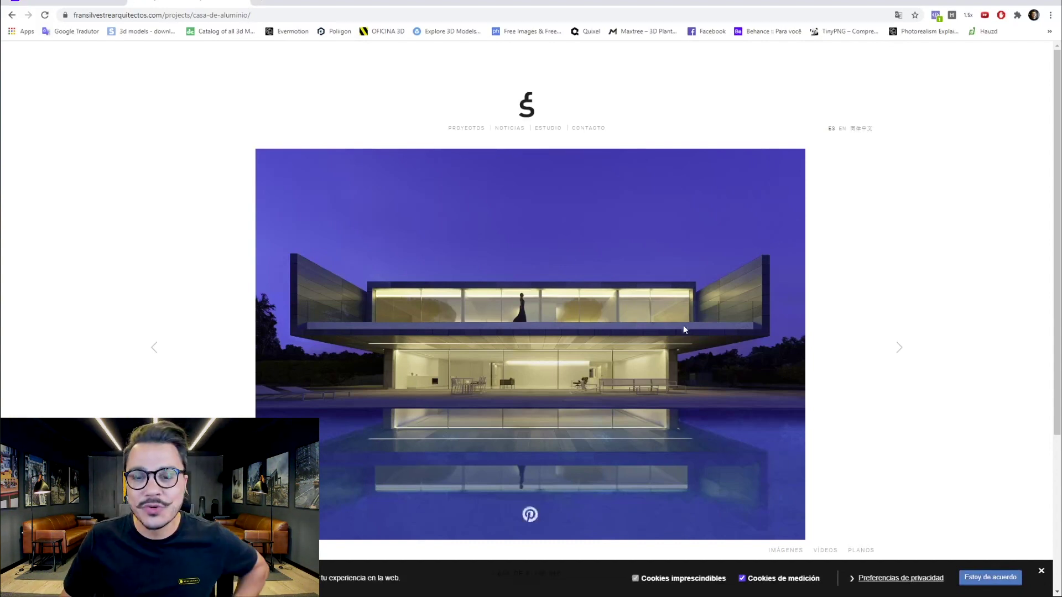
scroll(380, 278, down, 1)
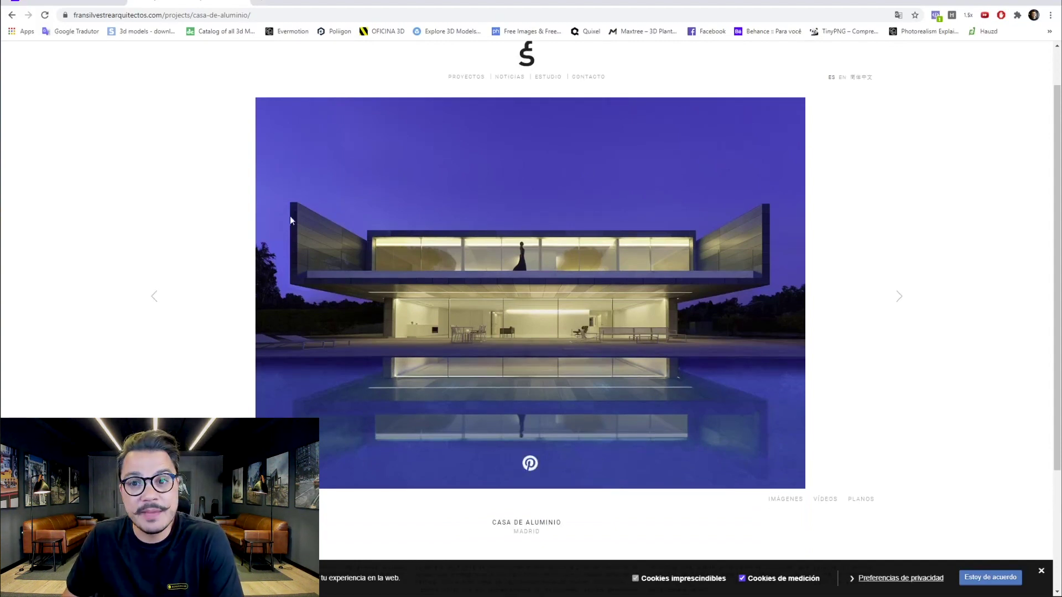
Step: Compare the Behance night render at full width with the real Casa de Aluminio photo
click(119, 3)
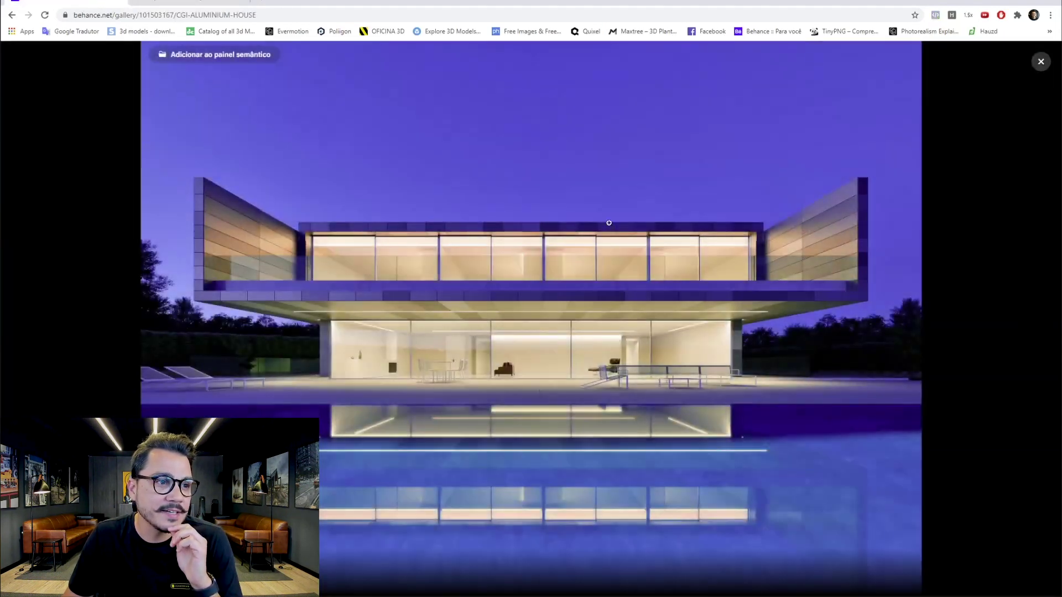
click(566, 240)
click(578, 334)
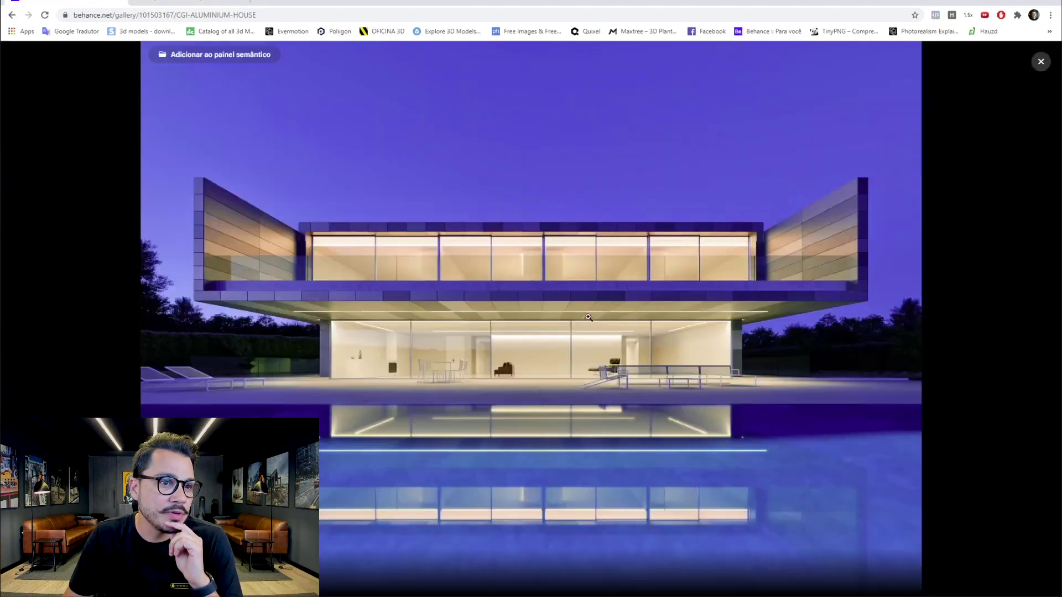
click(206, 2)
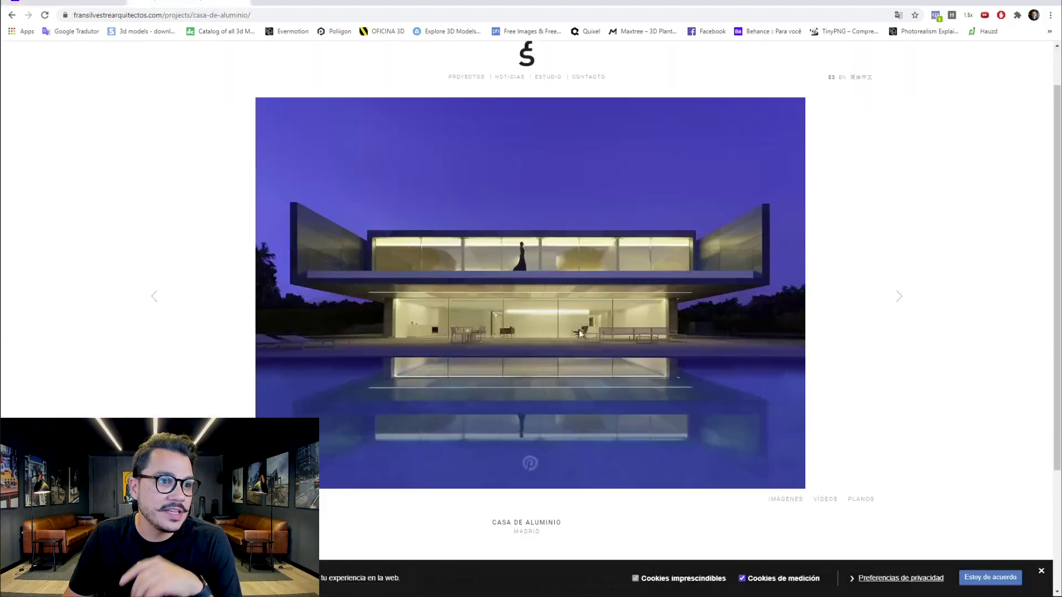
click(73, 4)
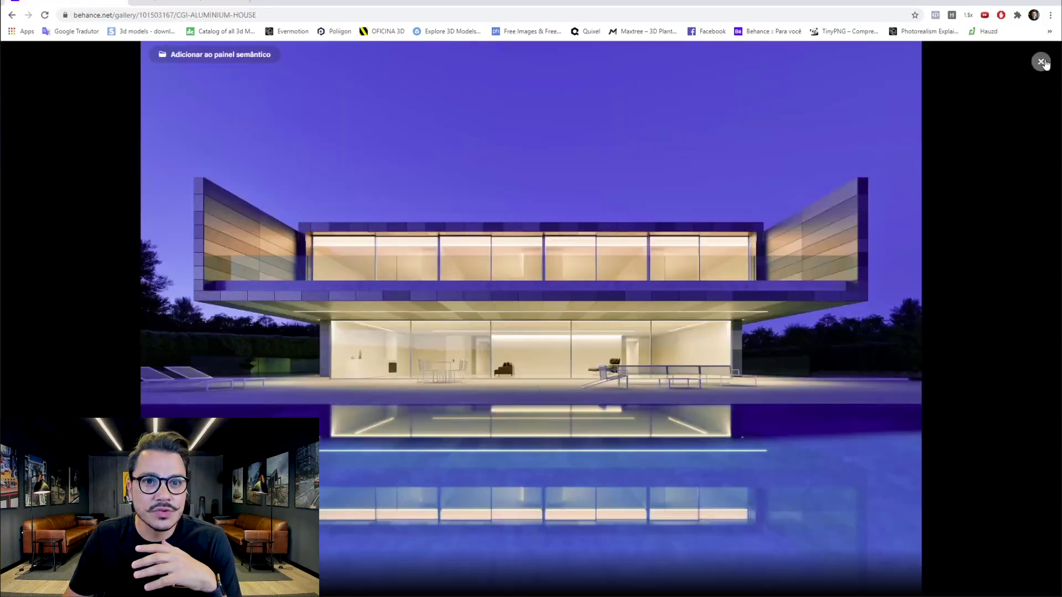
click(614, 366)
Step: View the first daylight render enlarged, then close it
scroll(240, 233, down, 8)
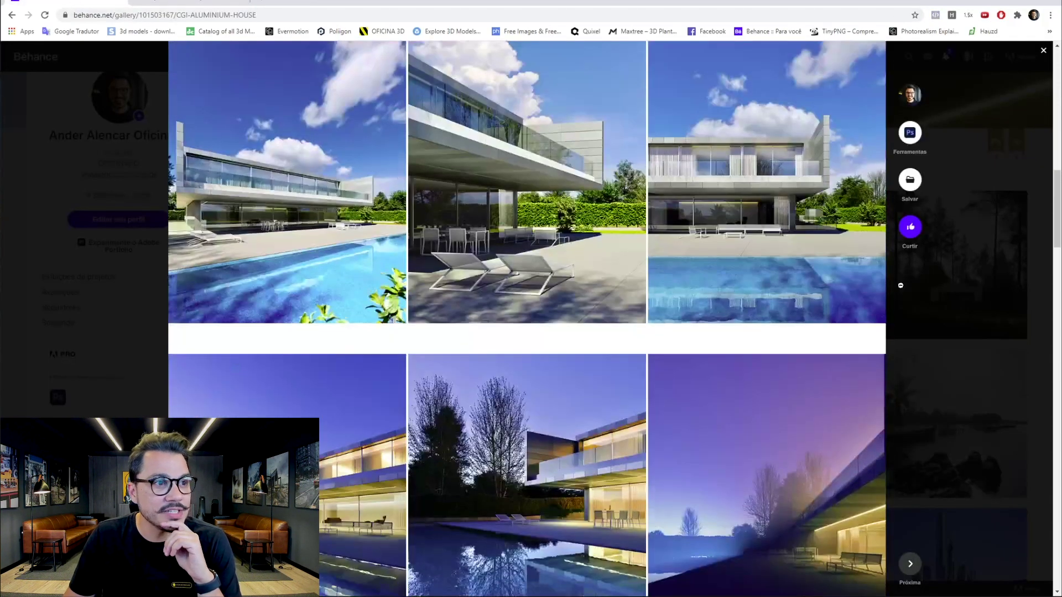
scroll(688, 339, down, 4)
scroll(297, 299, up, 6)
click(245, 263)
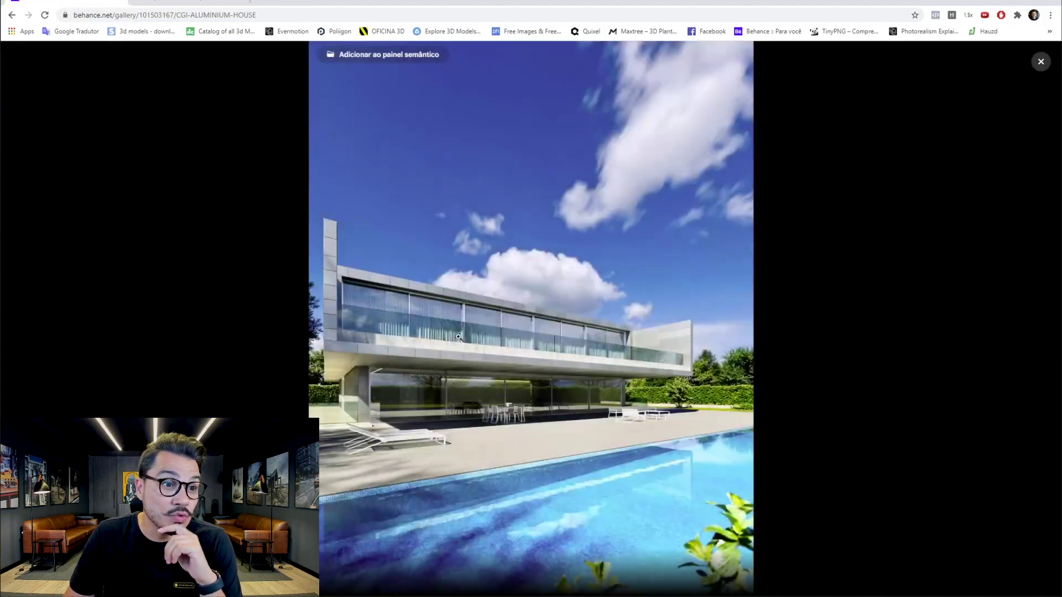
click(1041, 62)
scroll(537, 325, down, 5)
mouse_move(570, 288)
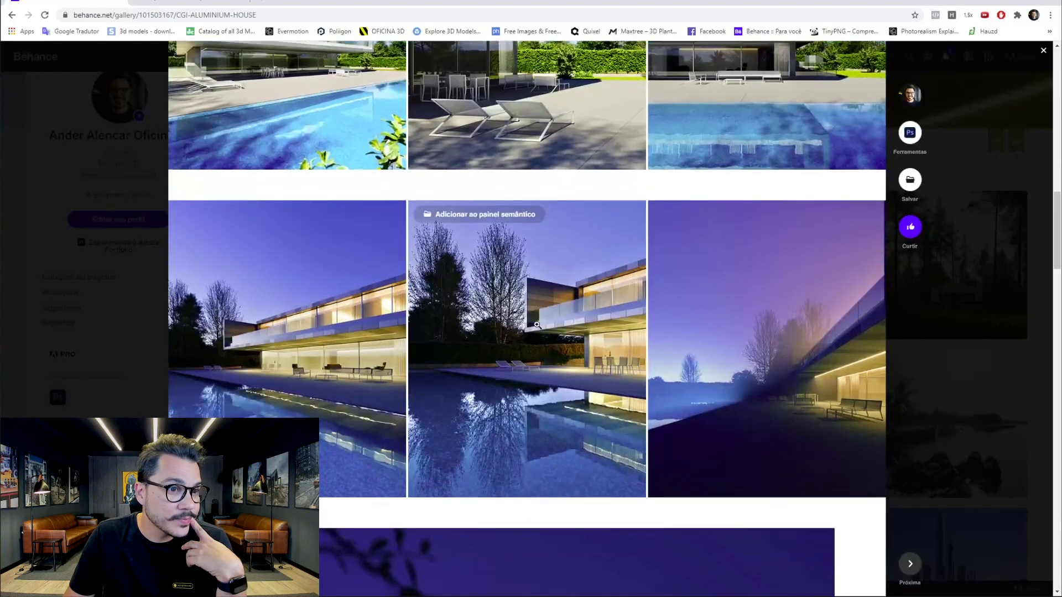
Step: Enlarge the dusk pool render, step through the next renders, then return to the gallery
click(537, 325)
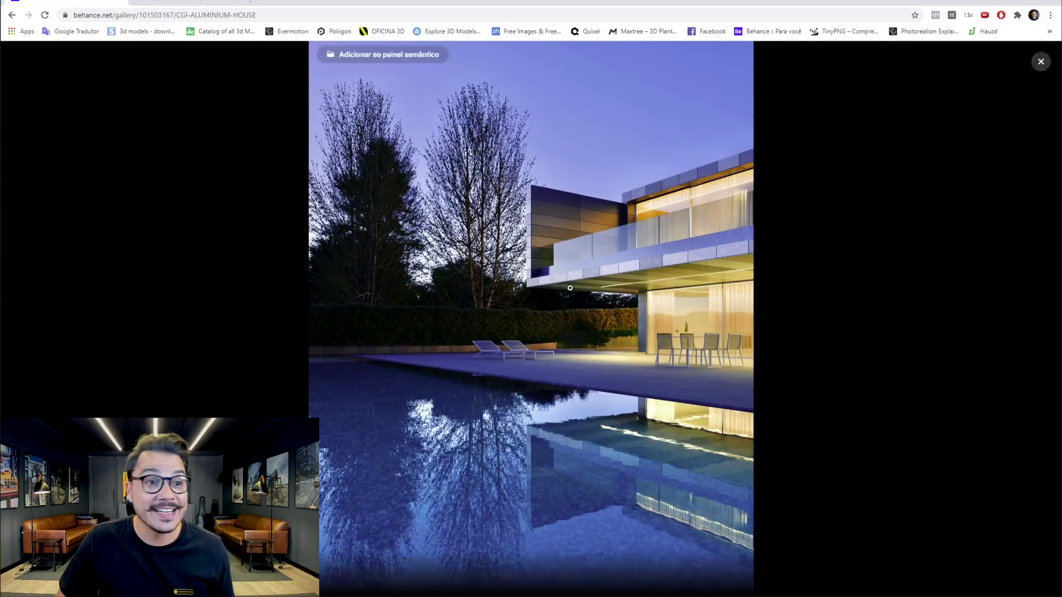
click(1034, 331)
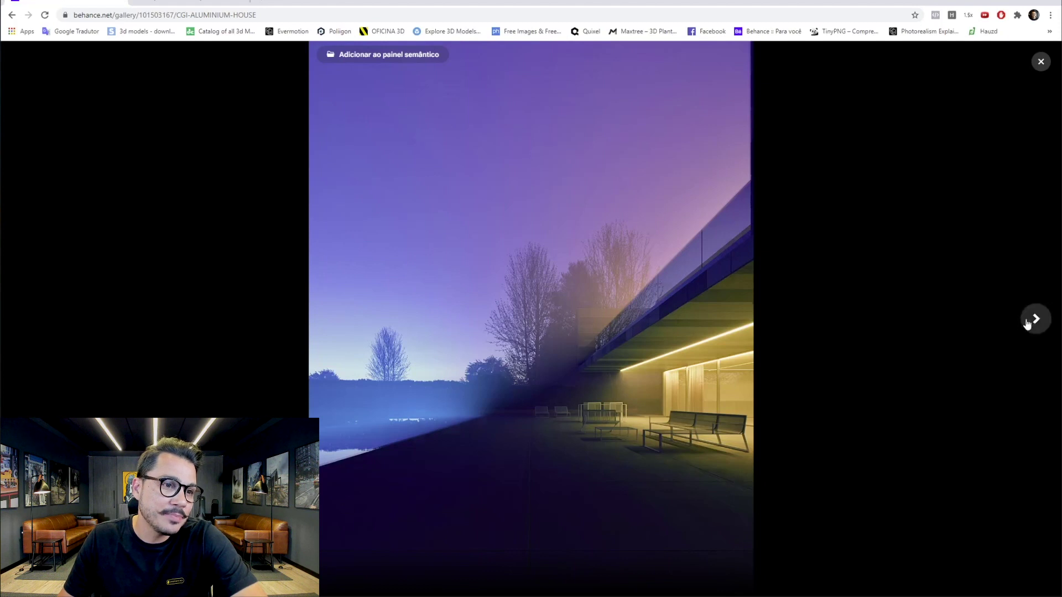
click(1027, 324)
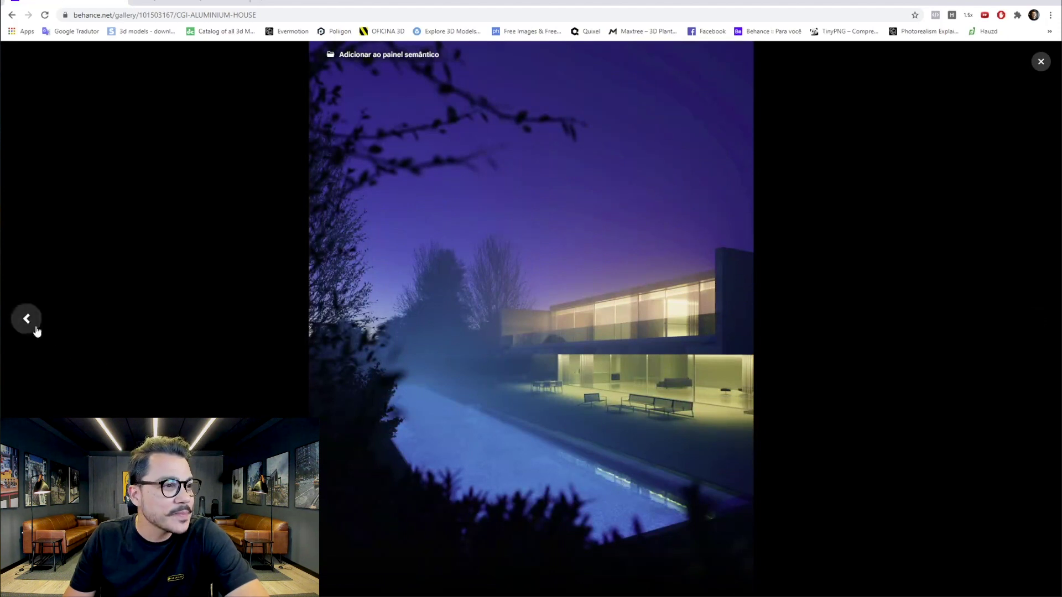
click(36, 328)
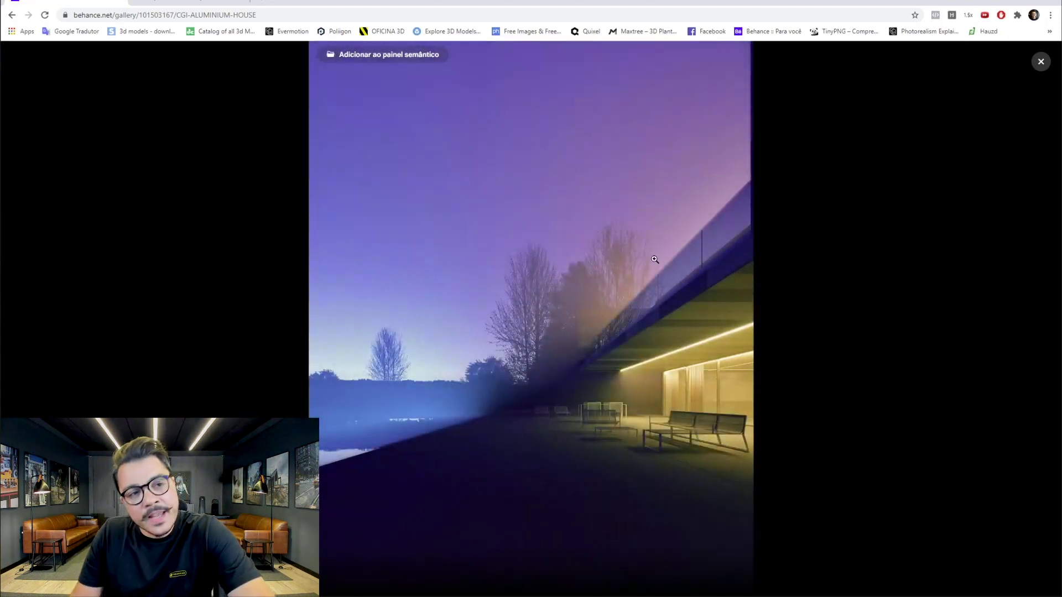
click(649, 463)
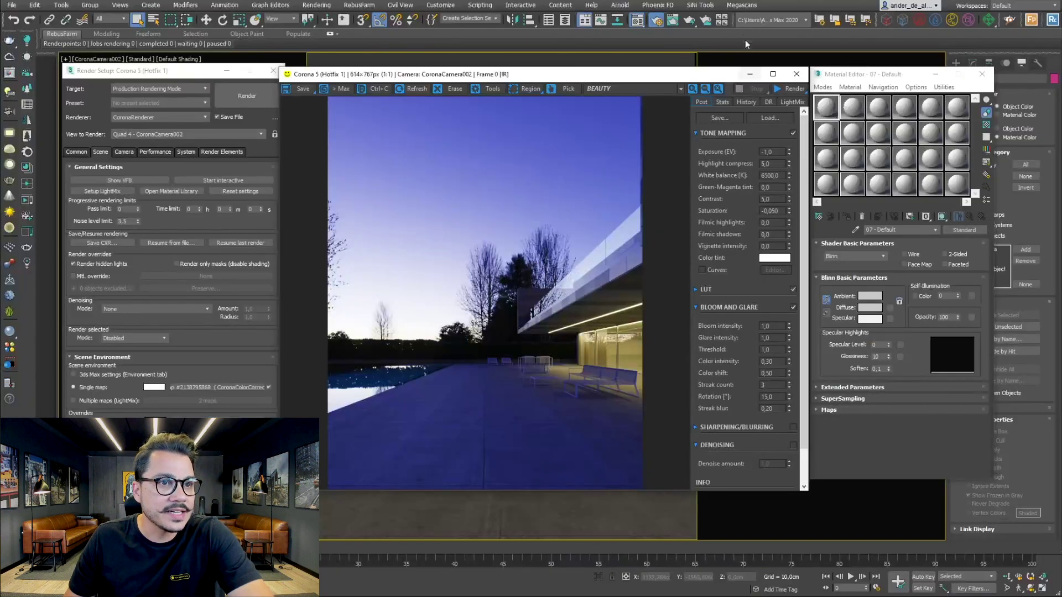
Step: Close the frame buffer, Material Editor and Render Setup, then maximize a Perspective view
click(748, 75)
click(935, 74)
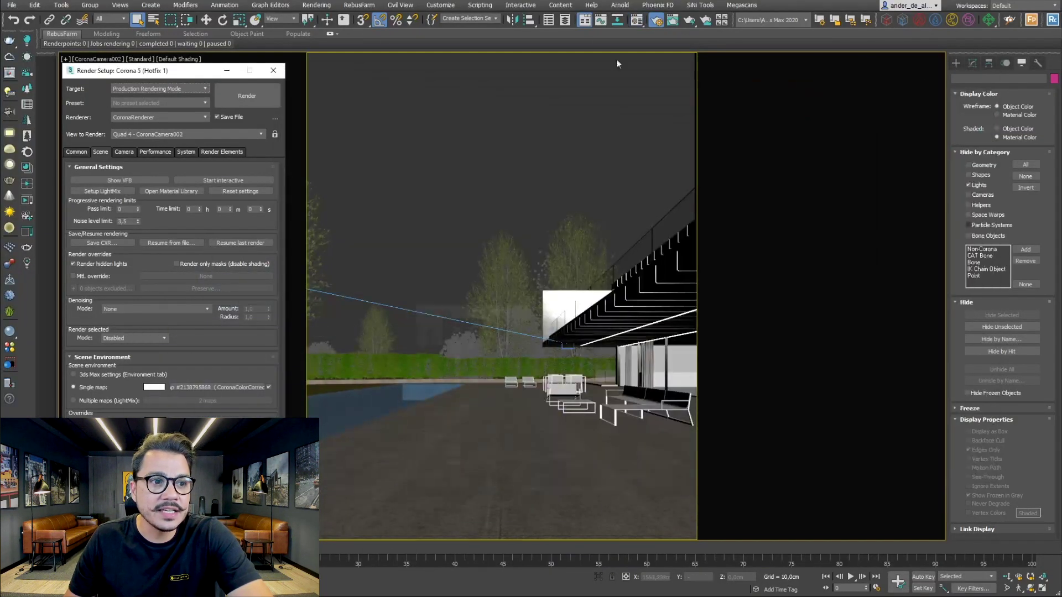
click(273, 70)
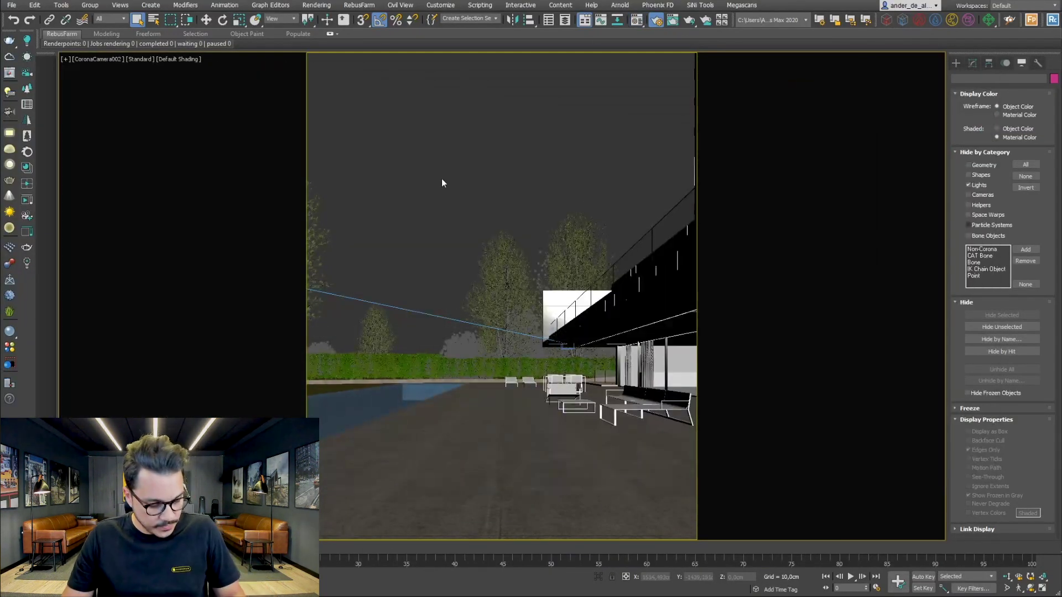
key(alt+w)
key(p)
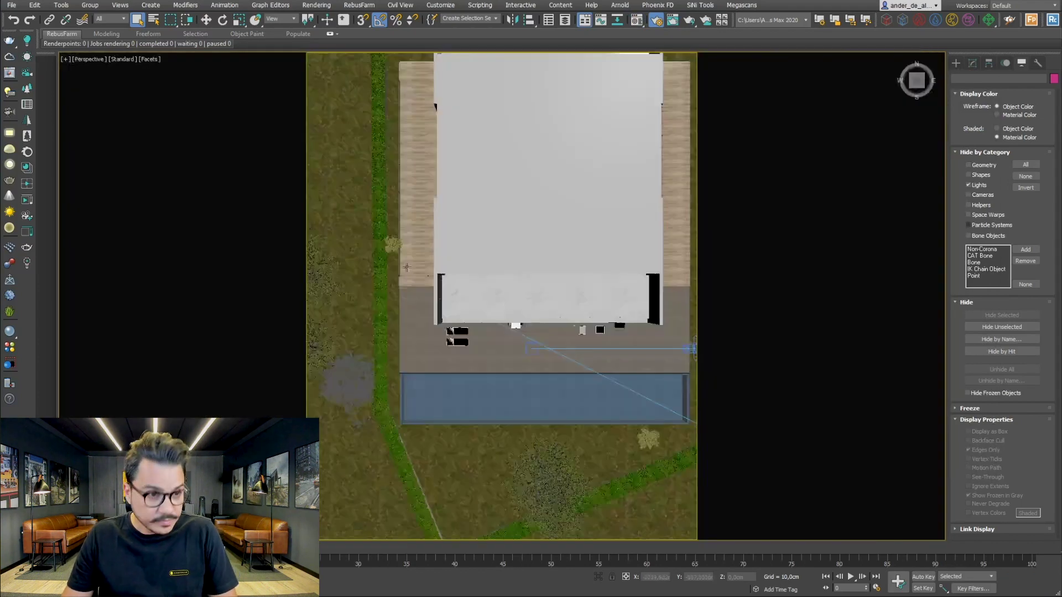
Step: Orbit and zoom around the house and pool until the patio lounge furniture is close
mouse_move(519, 359)
alt+middle_down()
mouse_move(625, 311)
mouse_move(514, 316)
mouse_move(615, 310)
mouse_move(522, 323)
mouse_move(541, 323)
mouse_move(432, 308)
mouse_move(437, 282)
mouse_move(469, 285)
mouse_move(517, 379)
alt+middle_up()
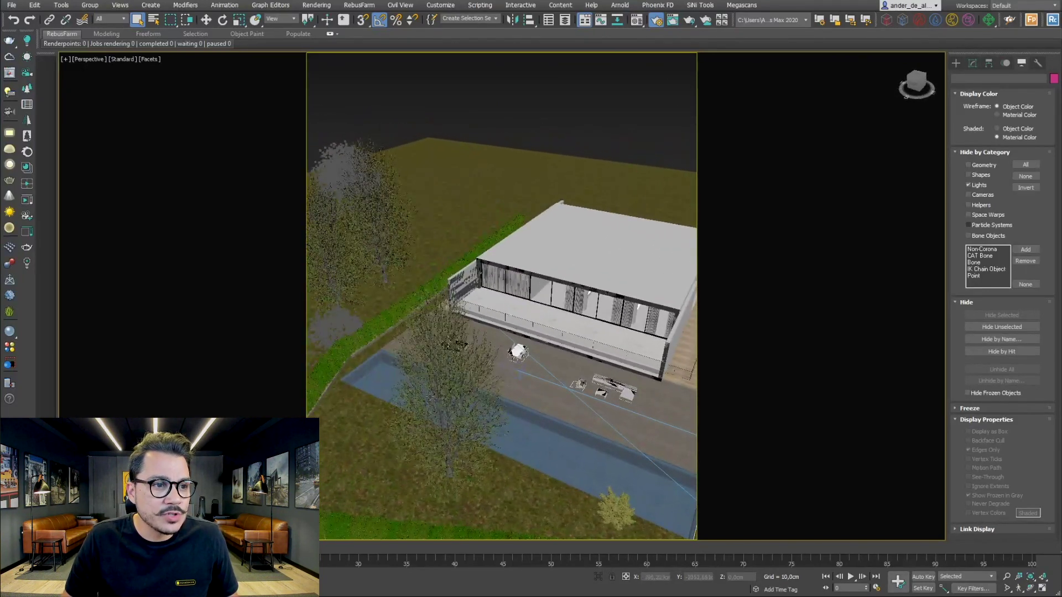
alt+middle_drag(429, 396, 404, 392)
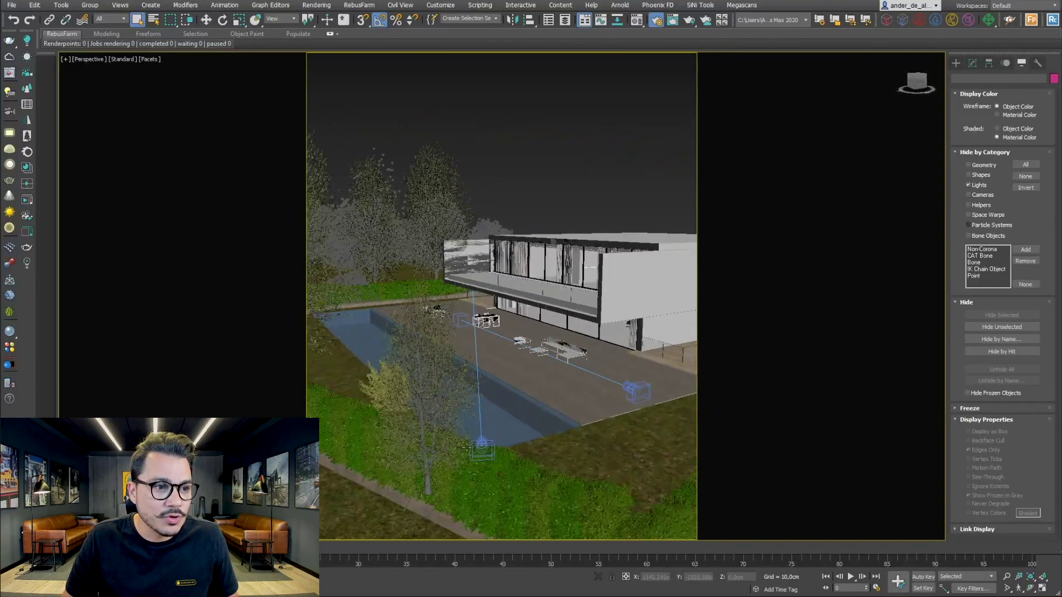
alt+middle_drag(465, 447, 429, 398)
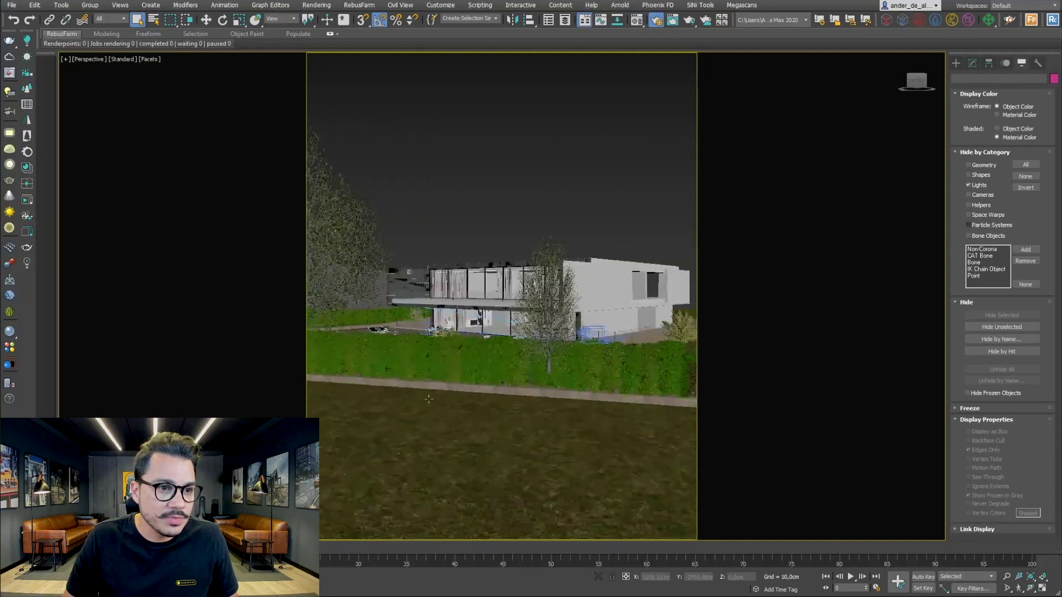
alt+middle_drag(532, 365, 526, 391)
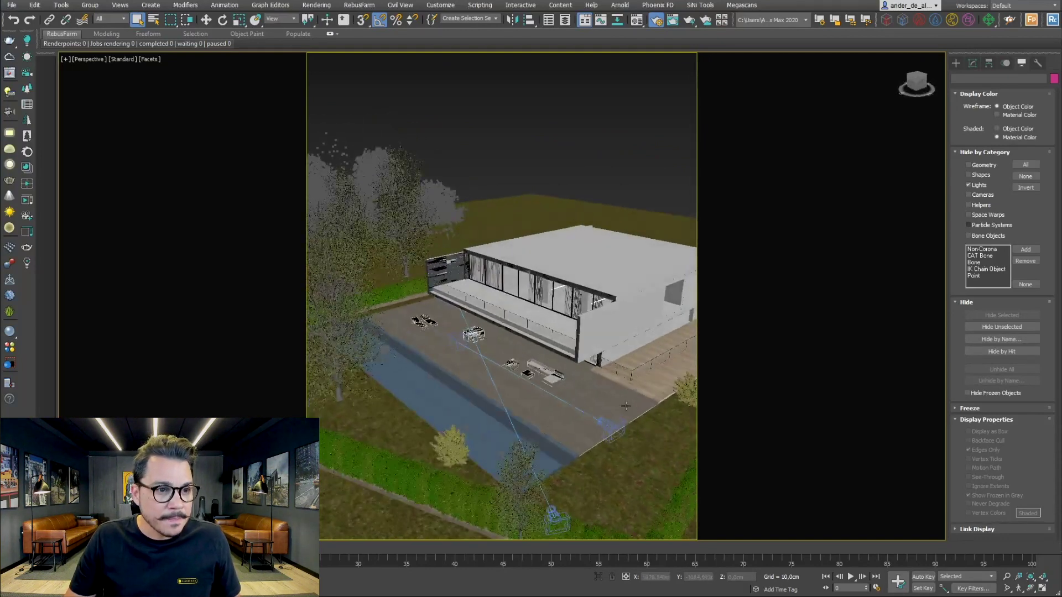
scroll(625, 406, up, 3)
scroll(579, 313, up, 3)
scroll(474, 332, up, 2)
middle_drag(473, 332, 889, 461)
mouse_move(506, 343)
alt+middle_down()
mouse_move(569, 360)
mouse_move(609, 284)
mouse_move(514, 322)
mouse_move(596, 302)
mouse_move(616, 320)
mouse_move(586, 315)
alt+middle_up()
scroll(522, 309, up, 2)
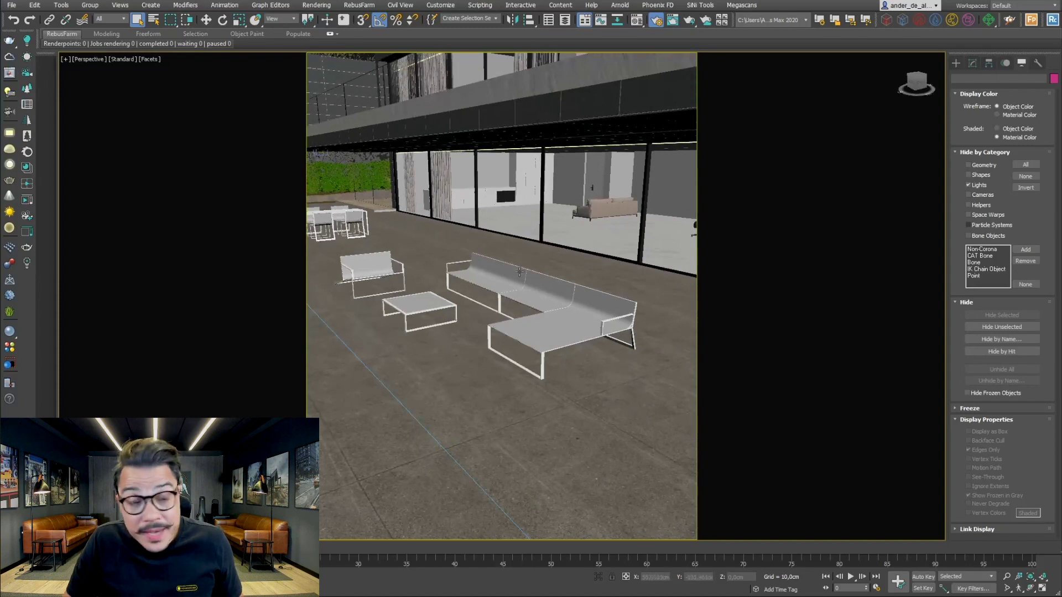
Step: Frame the patio armchair with Z, orbit around it, then deselect it
alt+middle_drag(483, 254, 496, 343)
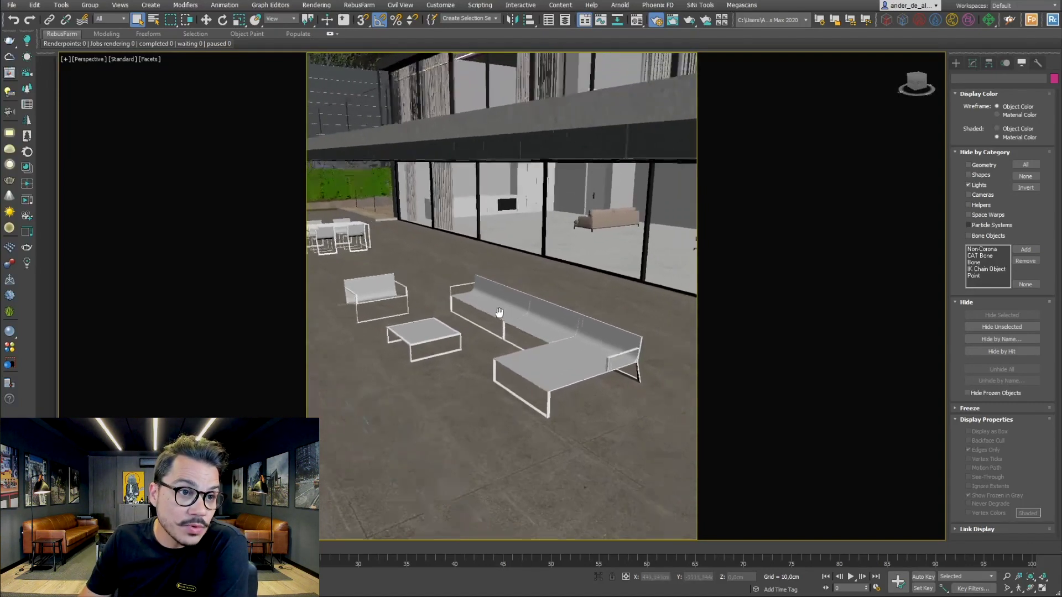
mouse_move(554, 378)
middle_down()
mouse_move(574, 372)
mouse_move(690, 407)
mouse_move(629, 404)
middle_up()
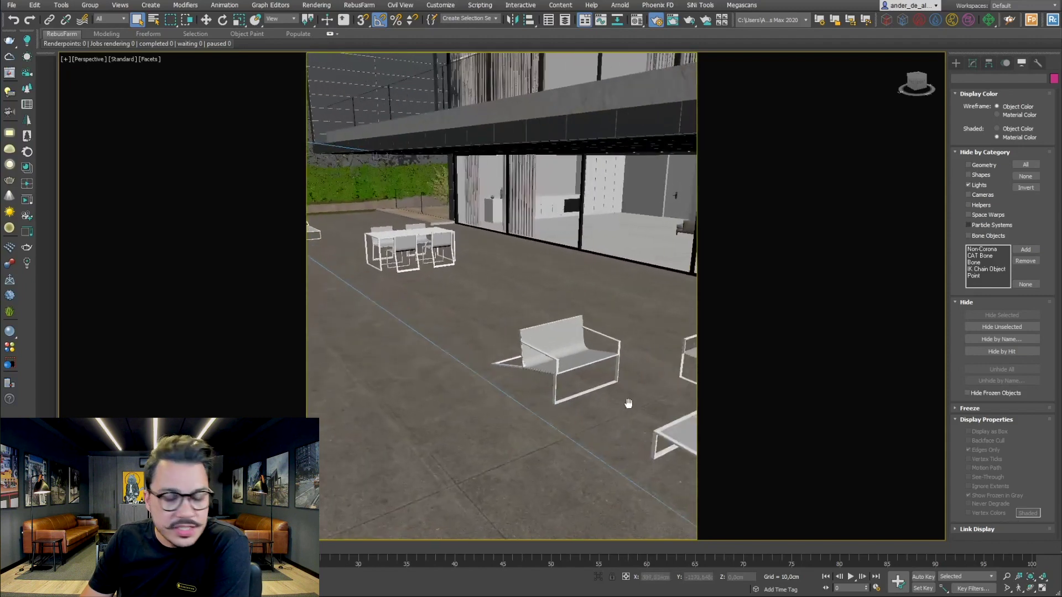
click(558, 354)
key(z)
mouse_move(558, 351)
alt+middle_down()
mouse_move(493, 401)
mouse_move(499, 410)
mouse_move(566, 354)
alt+middle_up()
click(522, 397)
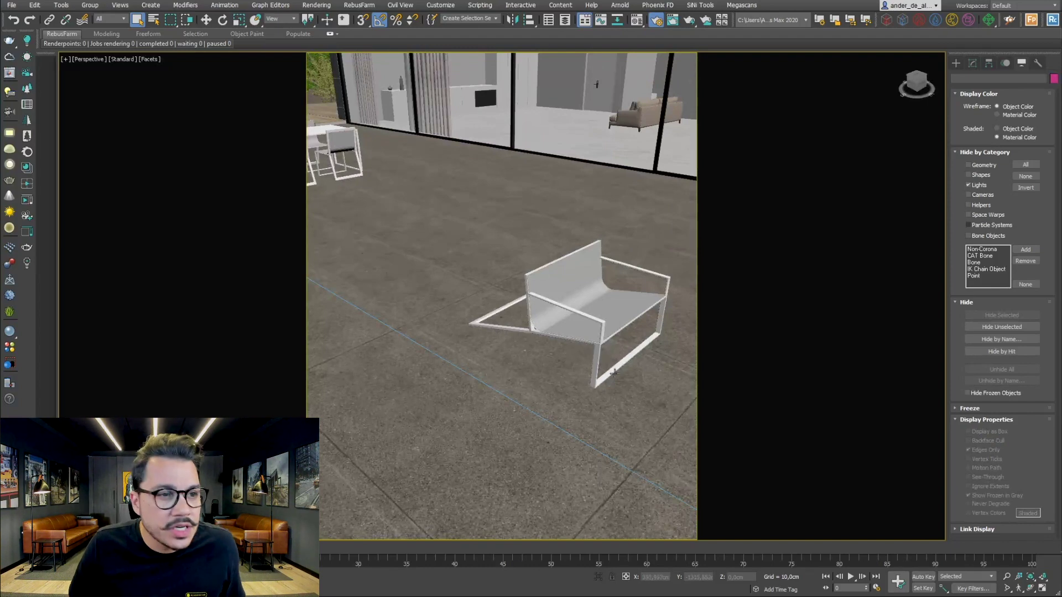
Step: Orbit and zoom to show the sofa, armchair and coffee table against the glazed lounge
mouse_move(580, 324)
alt+middle_down()
mouse_move(556, 366)
mouse_move(556, 352)
alt+middle_up()
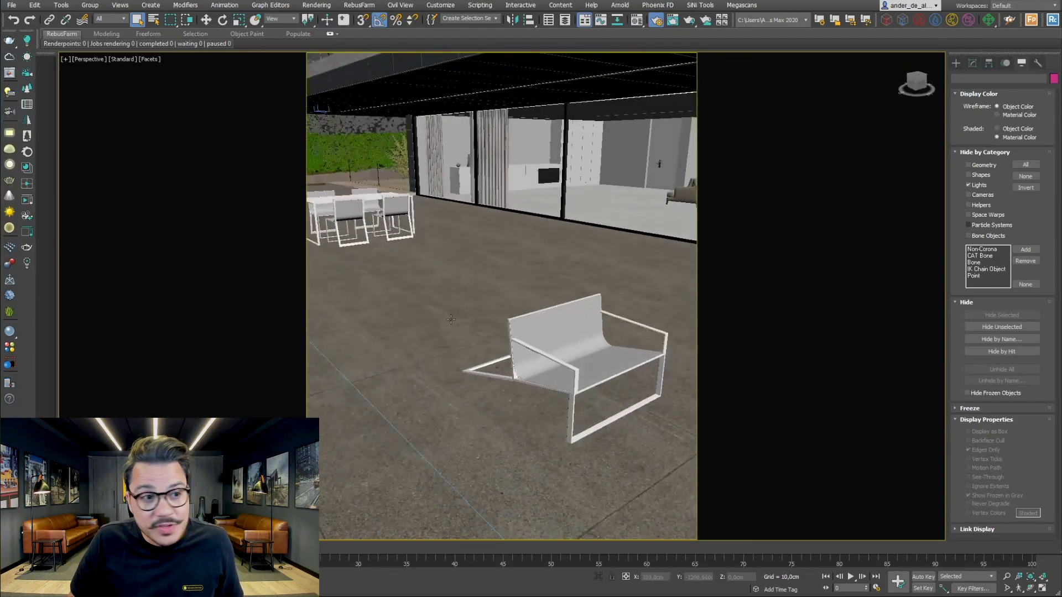
mouse_move(451, 319)
alt+middle_down()
mouse_move(657, 377)
mouse_move(619, 348)
mouse_move(426, 278)
mouse_move(408, 293)
mouse_move(531, 346)
mouse_move(545, 385)
mouse_move(502, 368)
alt+middle_up()
alt+middle_drag(607, 372, 597, 374)
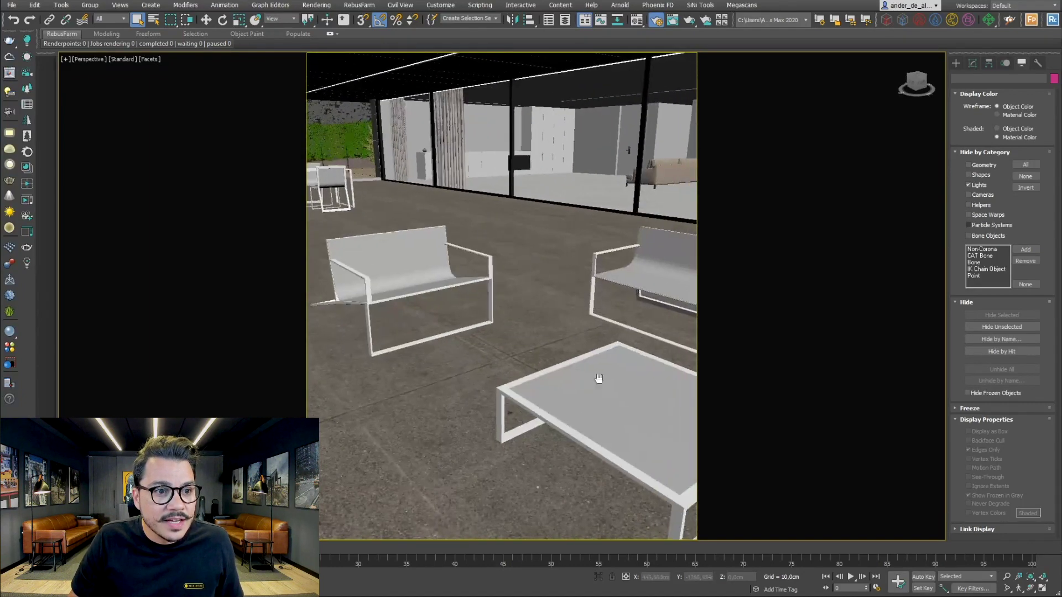
scroll(586, 387, up, 3)
scroll(570, 404, up, 3)
scroll(421, 442, down, 3)
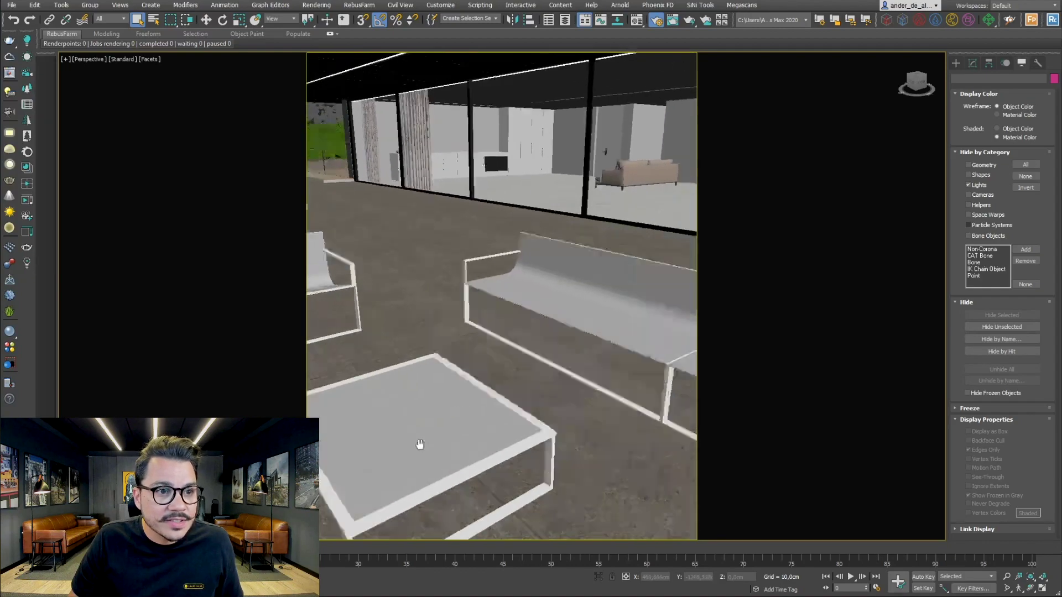
scroll(498, 448, up, 2)
scroll(579, 453, up, 2)
scroll(554, 454, up, 2)
scroll(555, 453, up, 2)
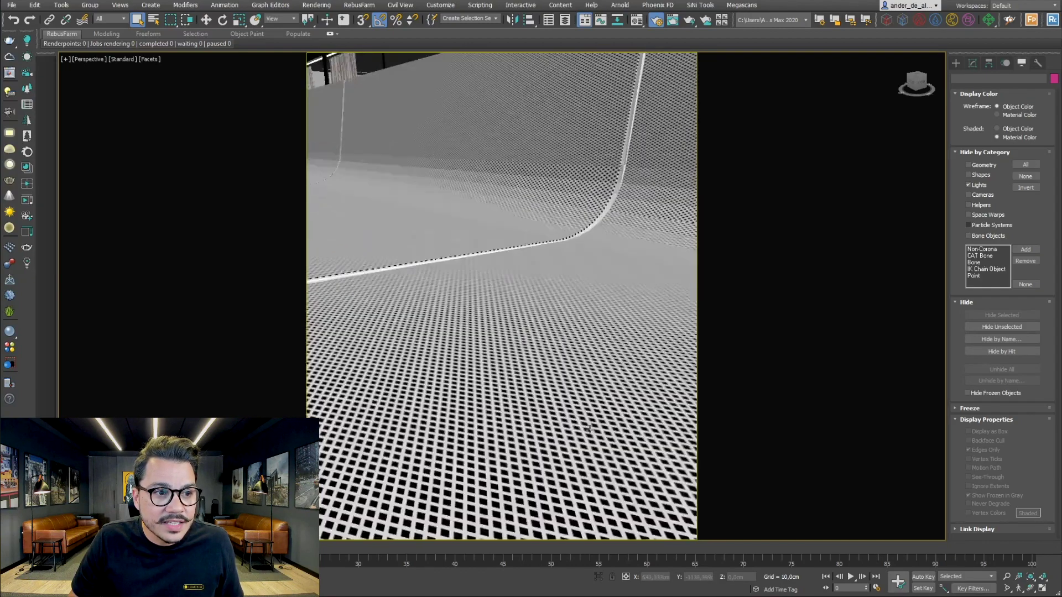
scroll(534, 406, down, 3)
scroll(533, 409, down, 3)
scroll(488, 354, down, 2)
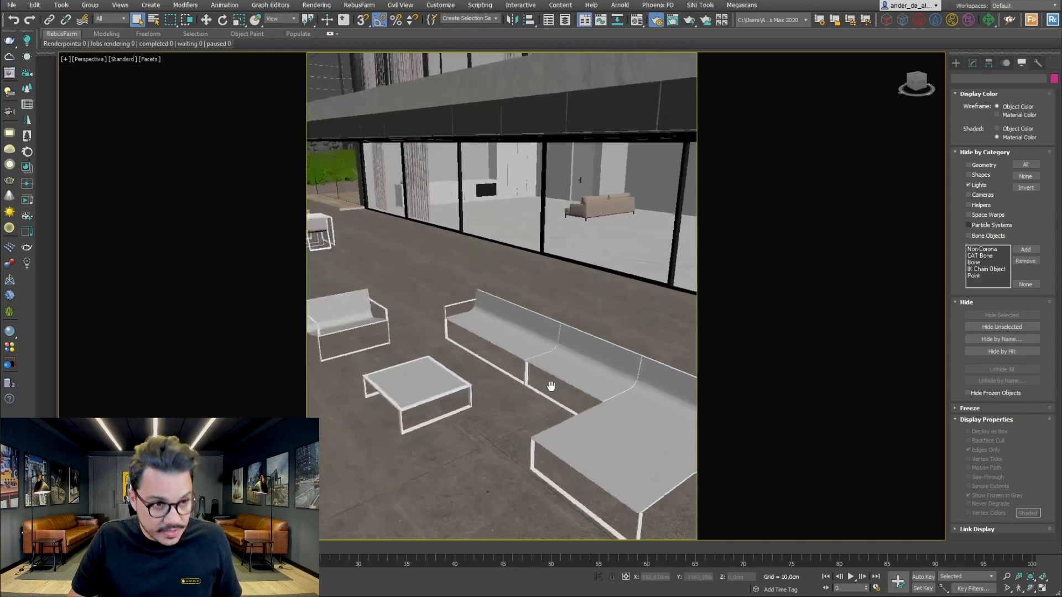
scroll(549, 364, down, 1)
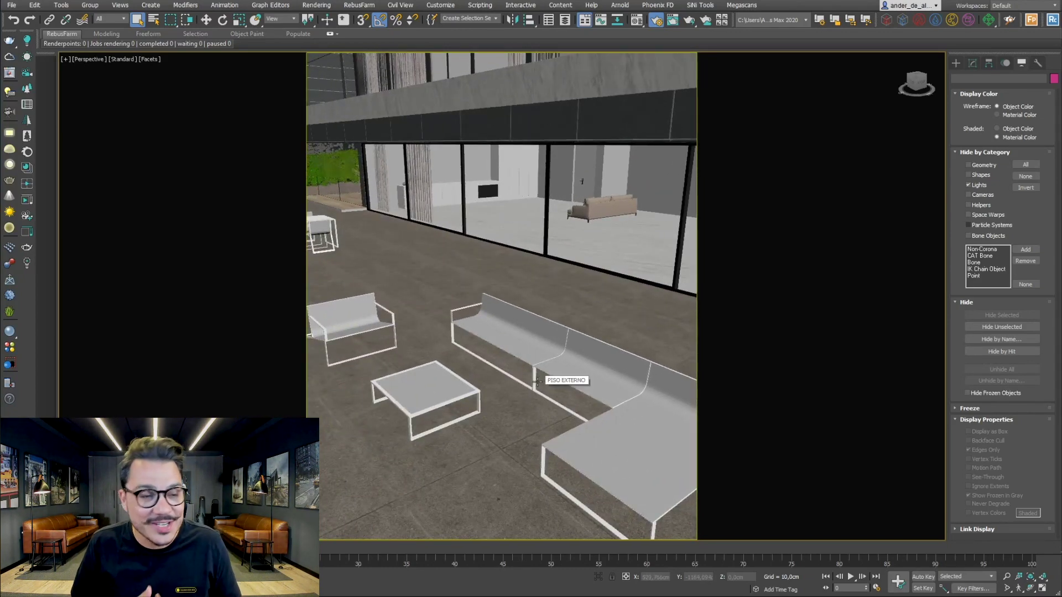
Step: Zoom out and look through CoronaCamera001
scroll(537, 382, down, 4)
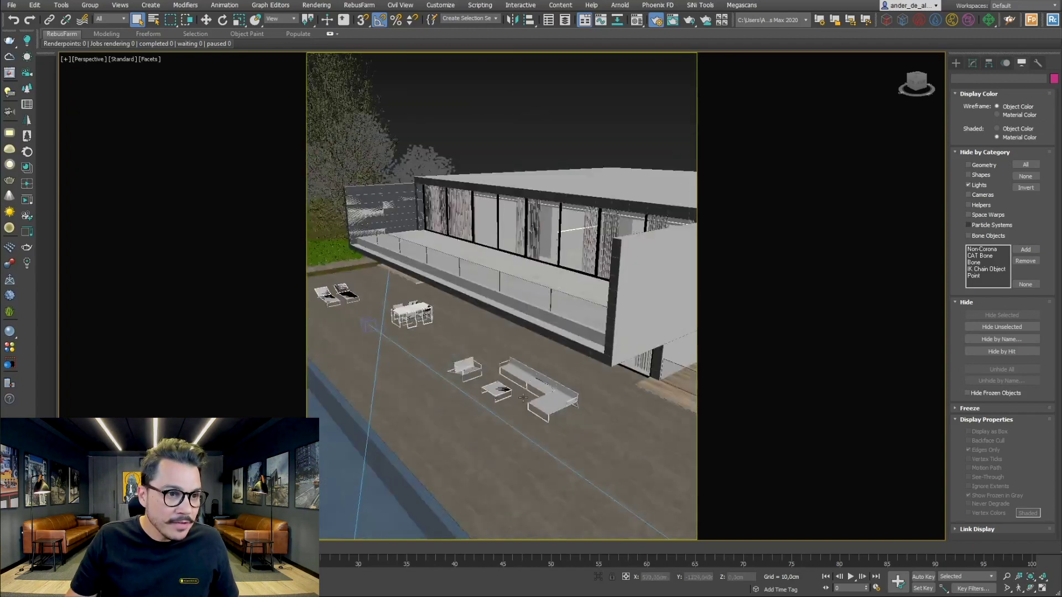
scroll(514, 387, down, 2)
key(c)
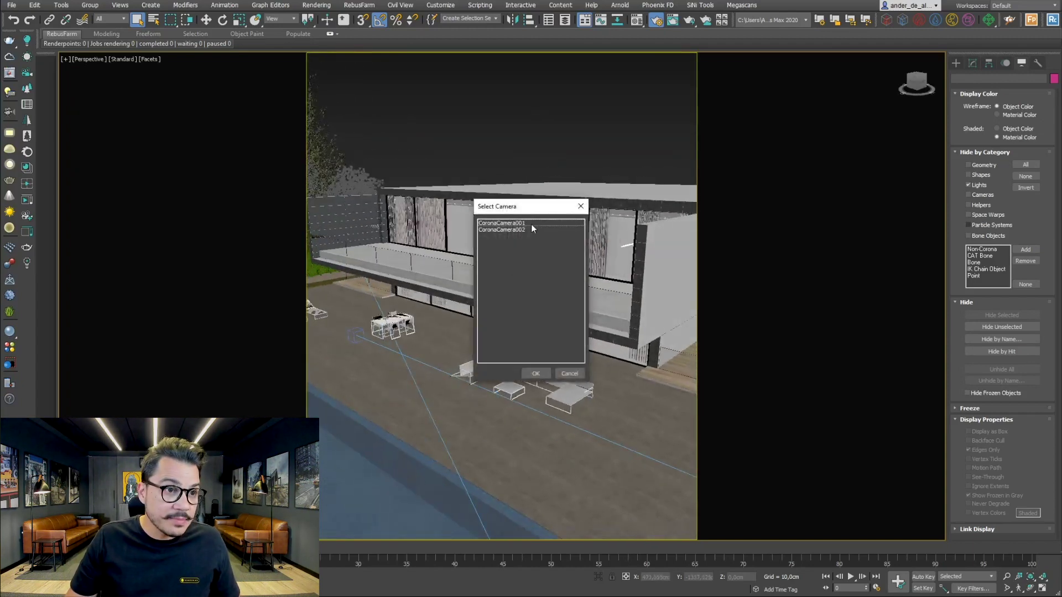
double_click(531, 223)
Step: Switch to CoronaCamera002 with safe frame shown and bring up its last dusk render
key(c)
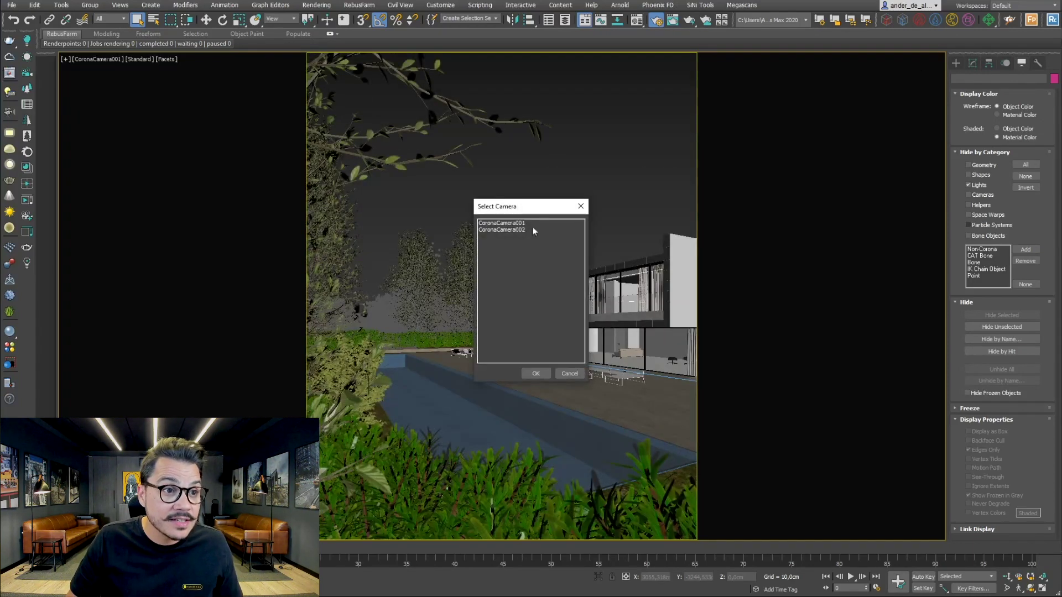
double_click(530, 229)
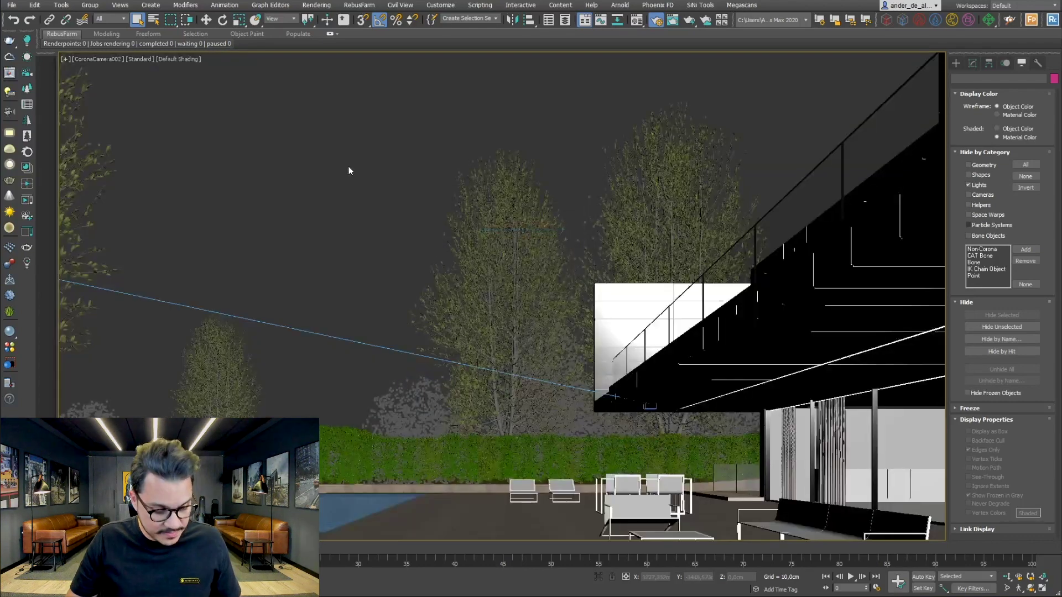
key(shift+f)
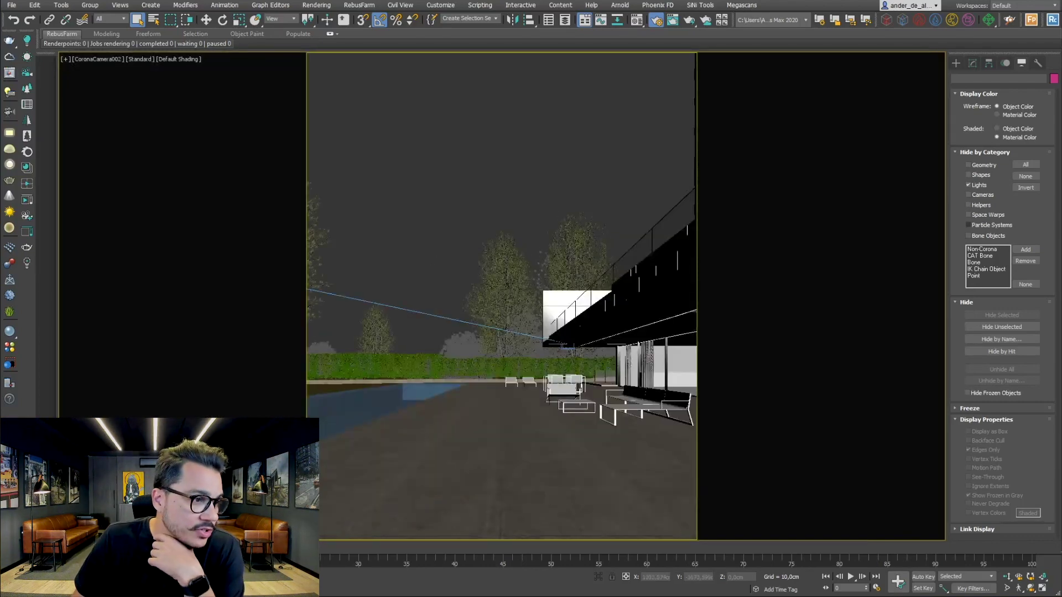
key(ctrl+i)
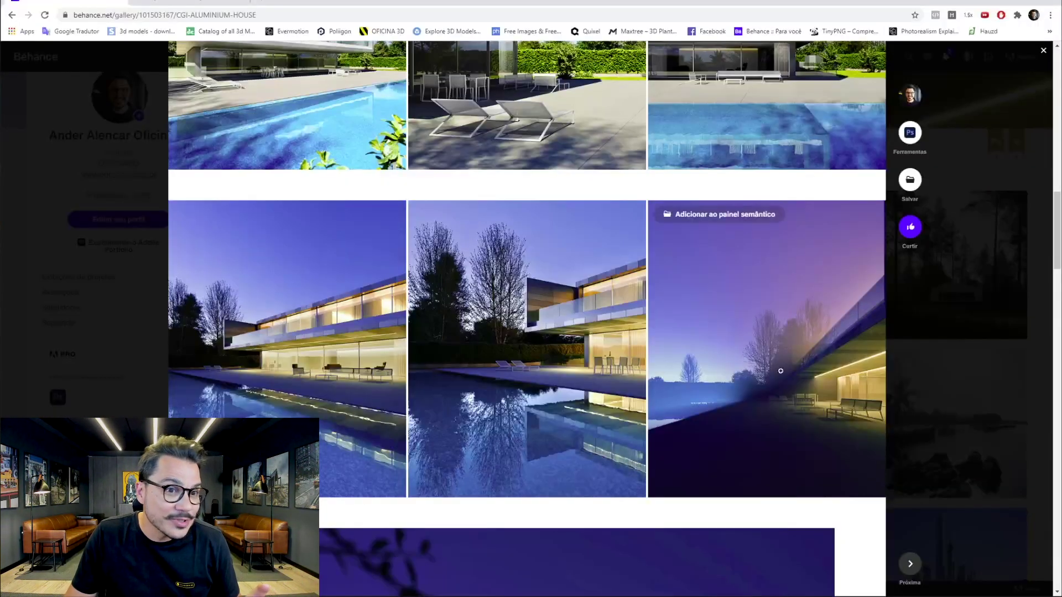
click(771, 327)
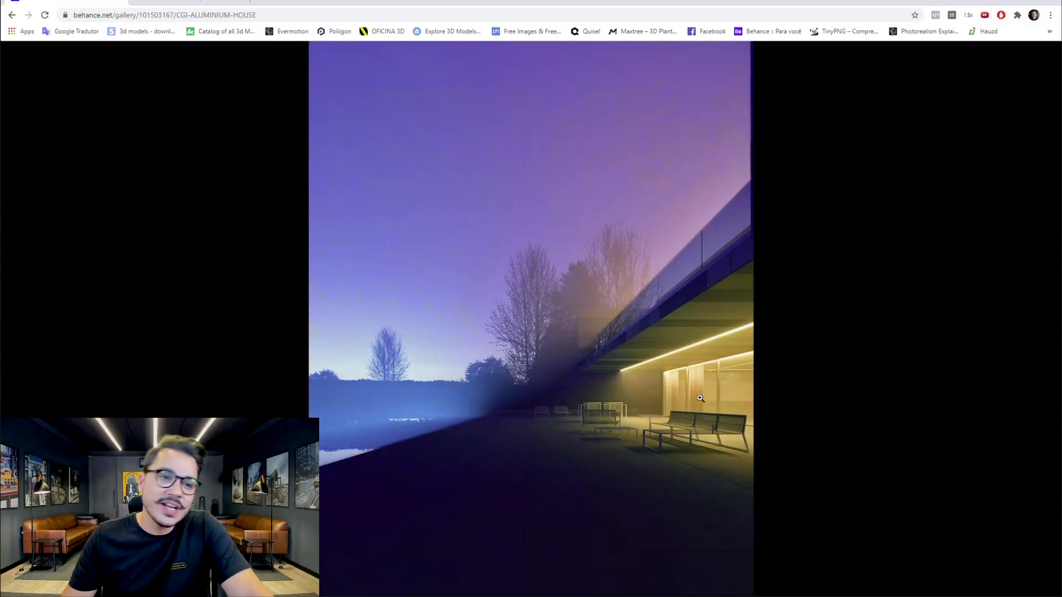
click(1040, 62)
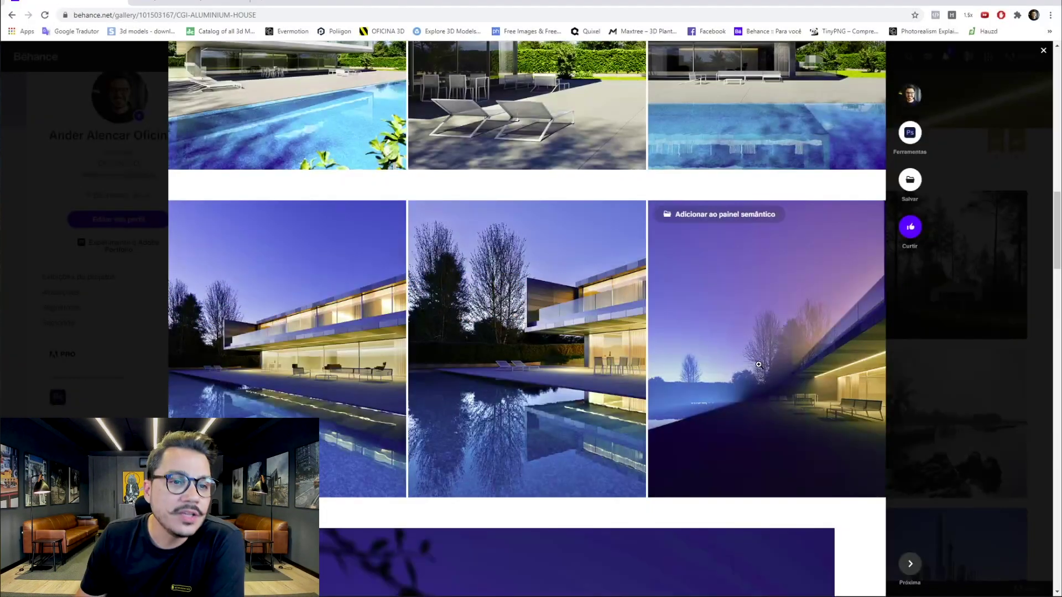
scroll(758, 364, down, 3)
scroll(744, 365, down, 4)
scroll(666, 379, down, 5)
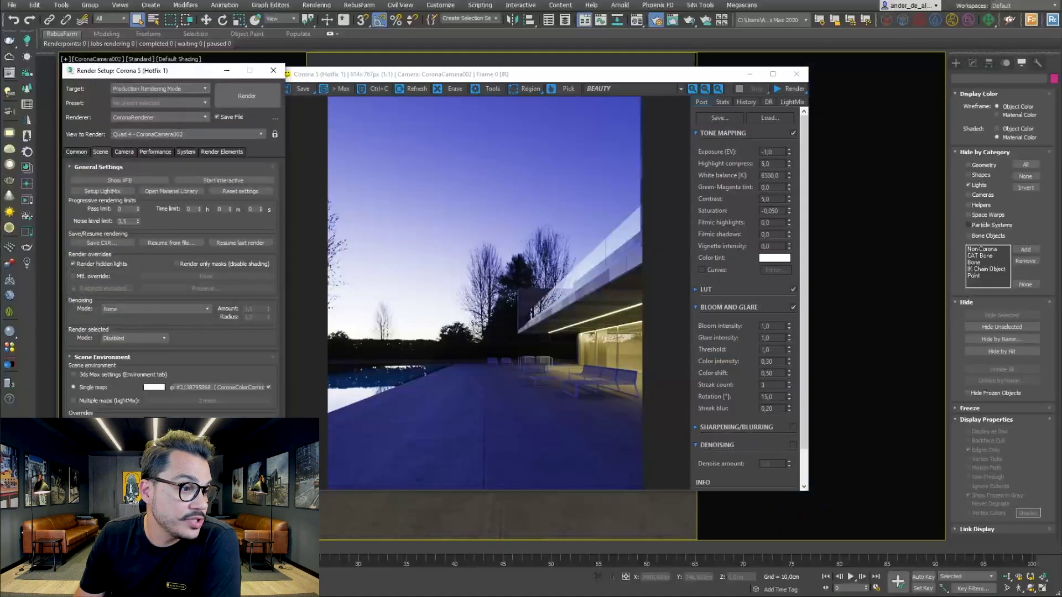
Step: Open the Material Editor and tick Global volume material in Render Setup's Scene Environment
key(m)
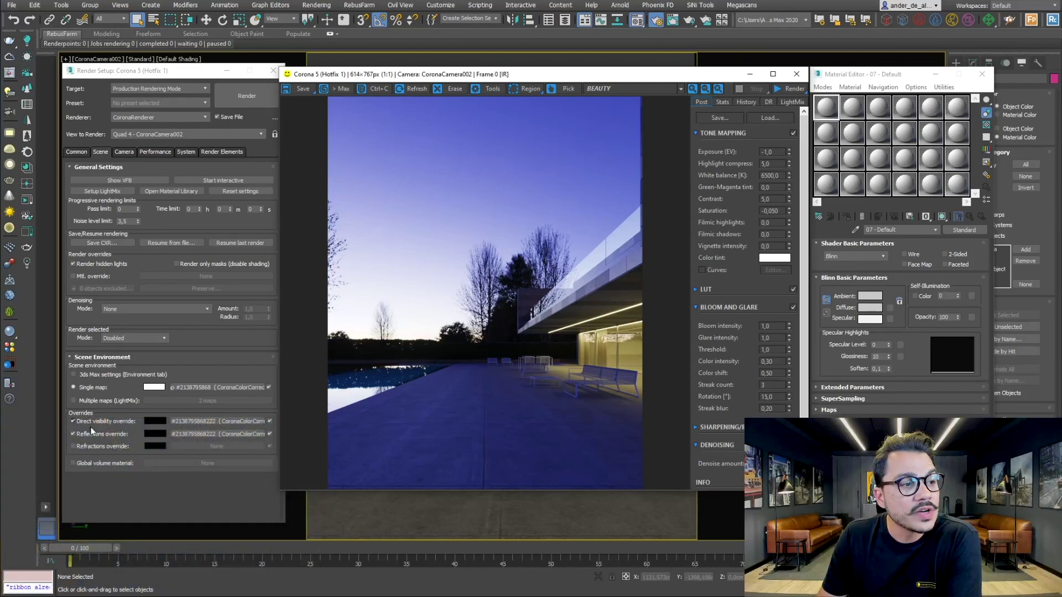
click(75, 152)
click(100, 151)
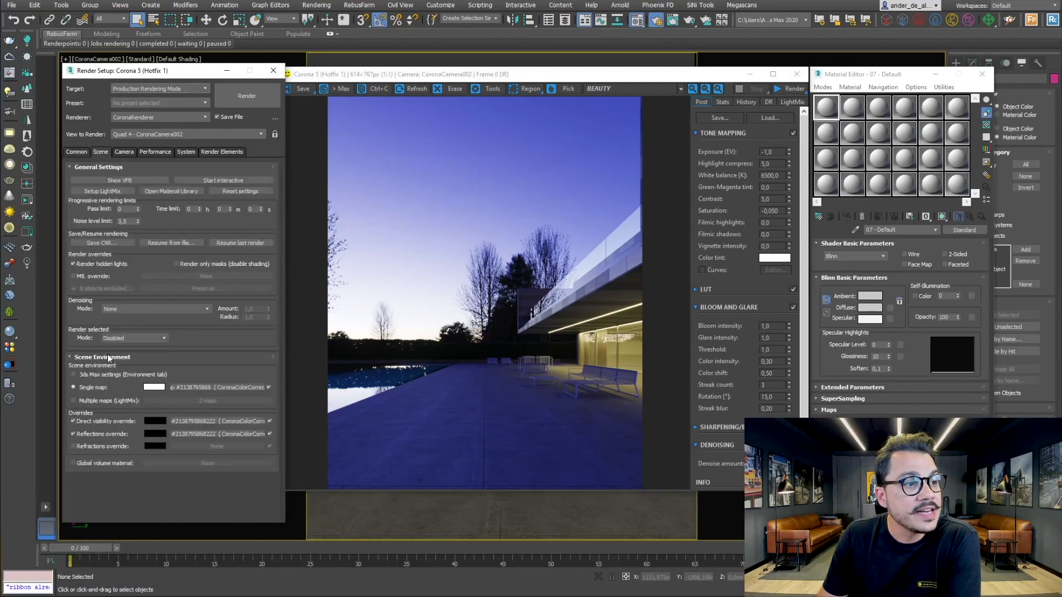
click(105, 462)
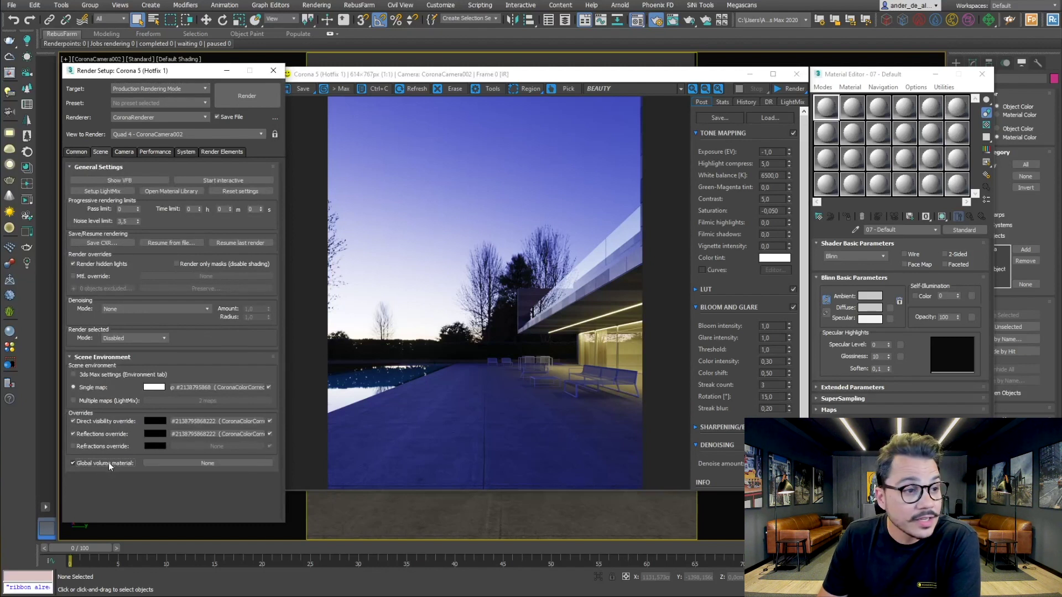
Step: Assign CoronaVolumeMtl as global volume, instance it into the Material Editor, and name it fog
click(208, 463)
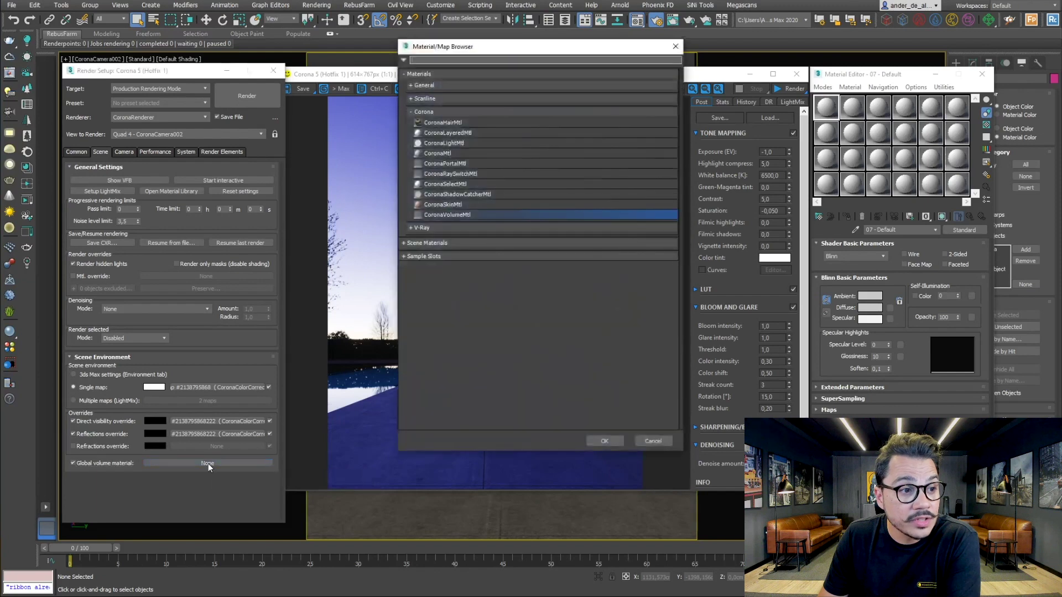
double_click(434, 215)
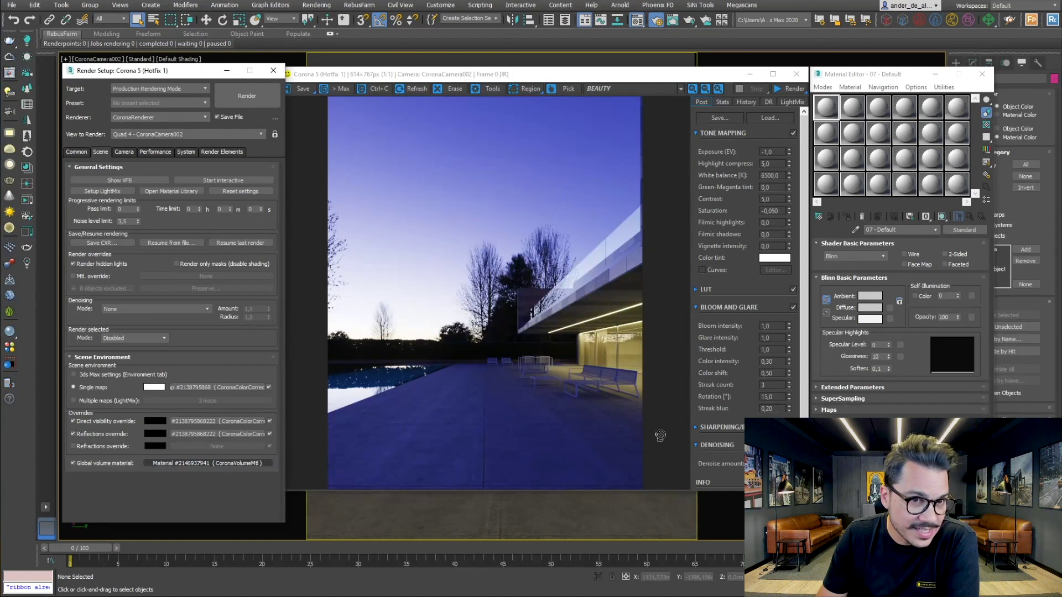
drag(184, 464, 829, 111)
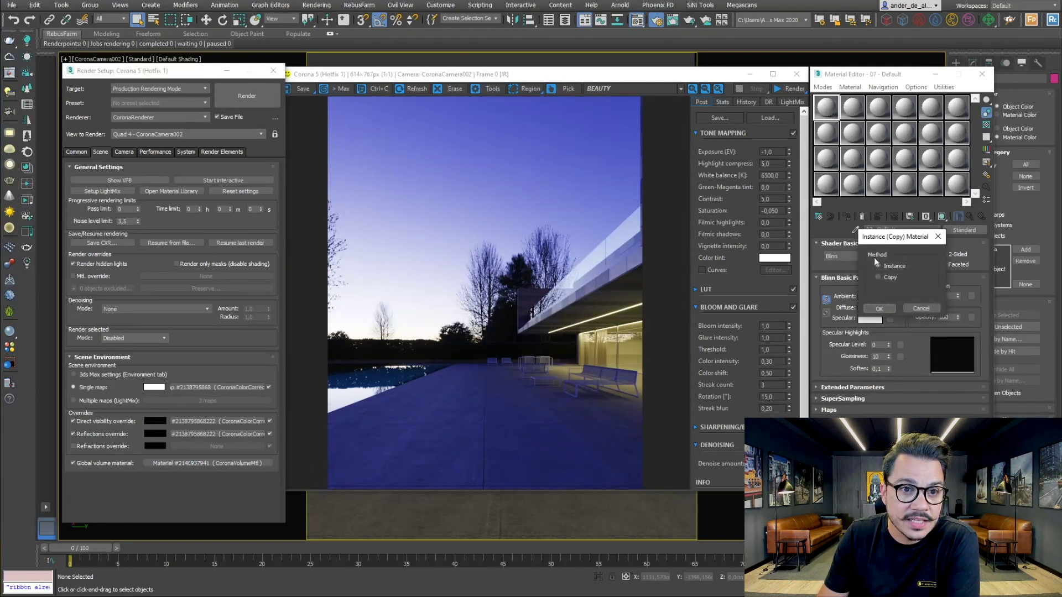
click(875, 309)
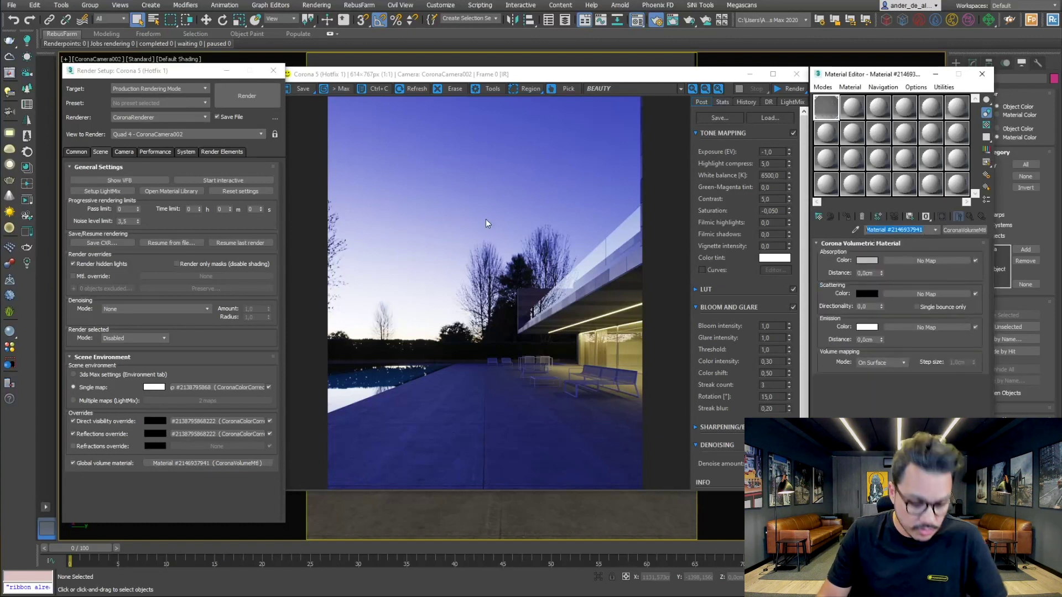
text(fog)
key(Return)
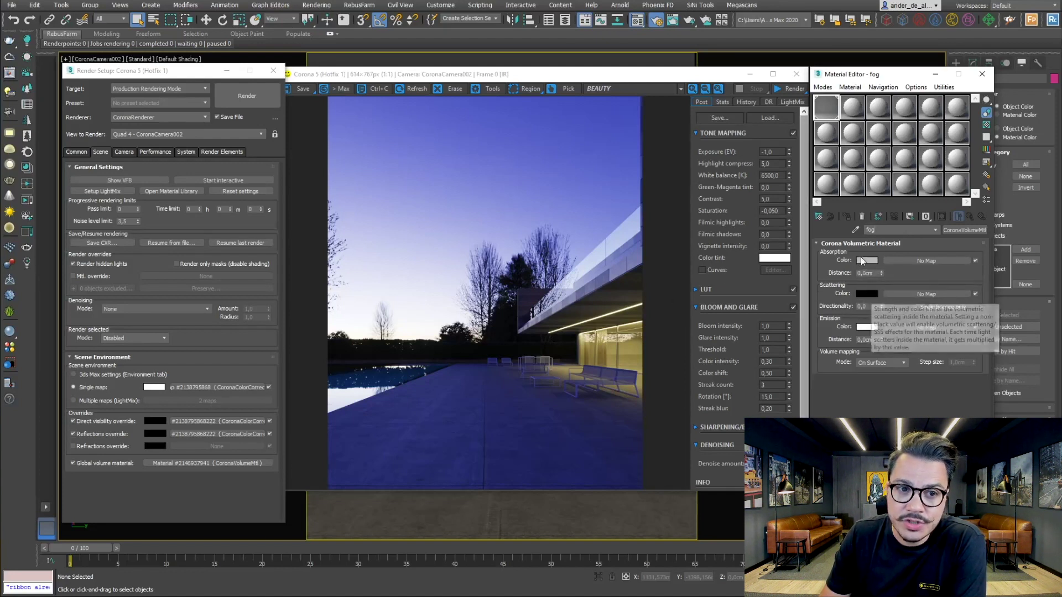
Step: Copy the absorption colour onto scattering, set directionality to 0,5, and enable single bounce only
drag(866, 260, 867, 294)
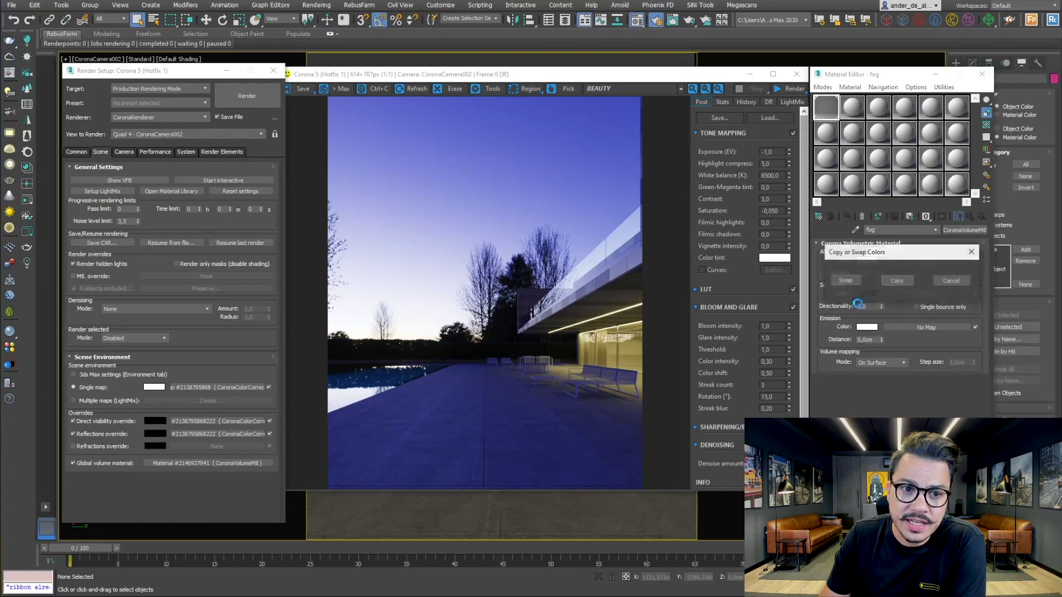
click(895, 285)
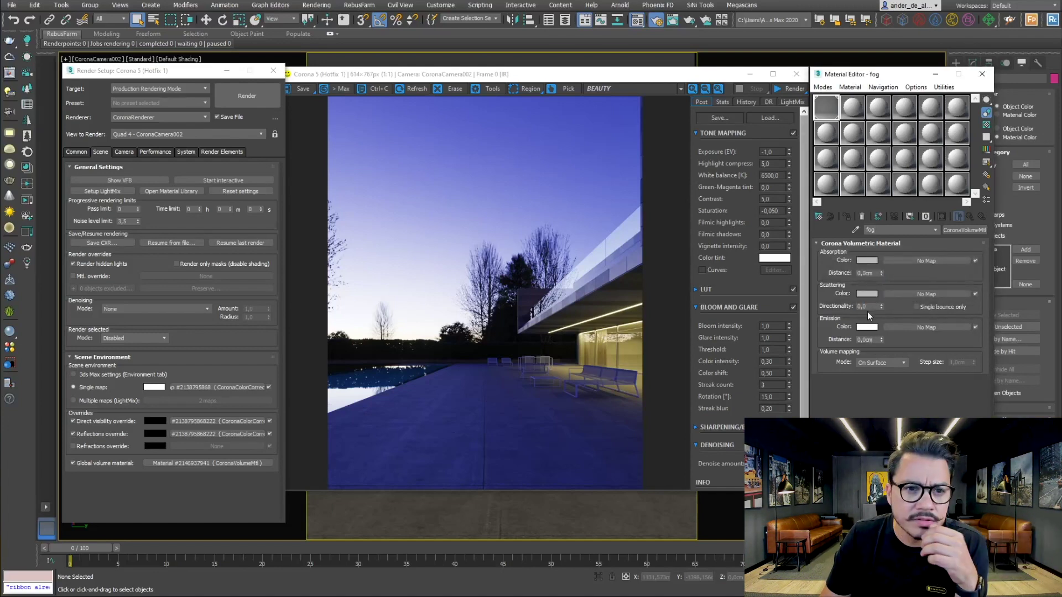
double_click(862, 306)
text(0,5)
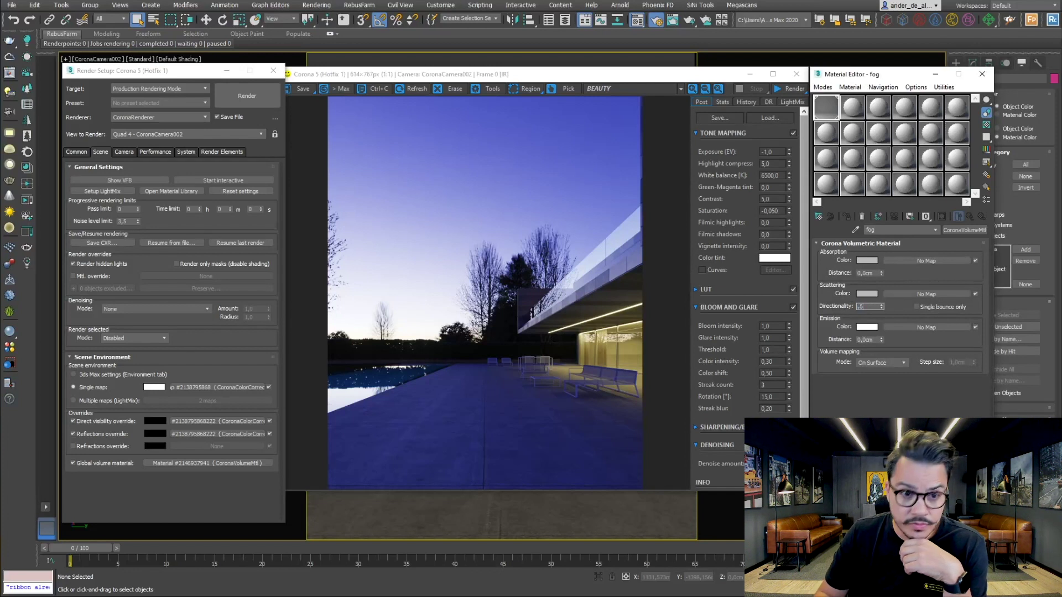
key(Return)
click(916, 307)
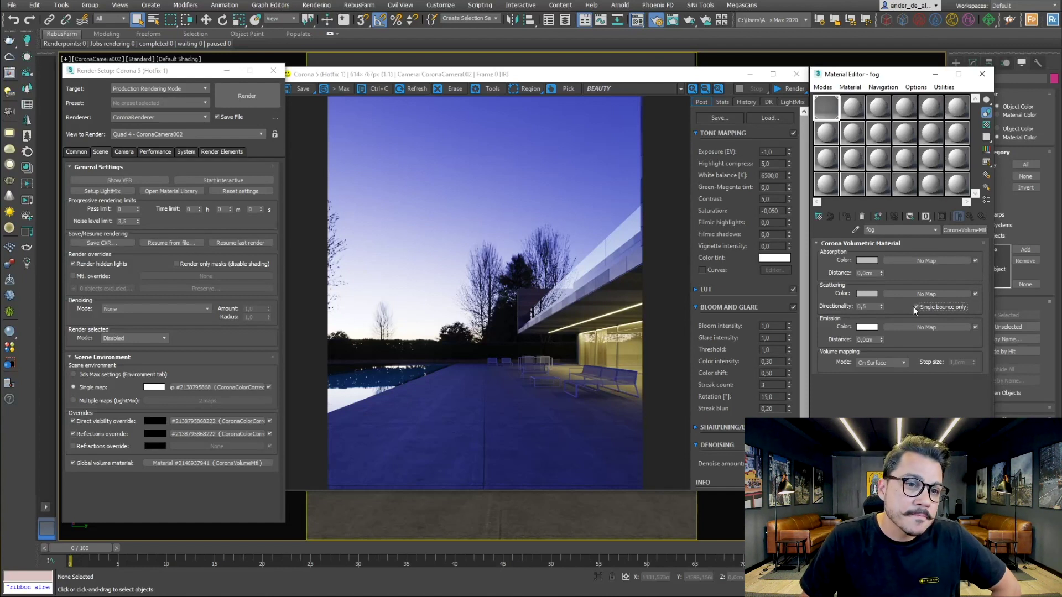
Step: Set the fog absorption distance to 2000 cm and bring the render forward to check it
double_click(856, 273)
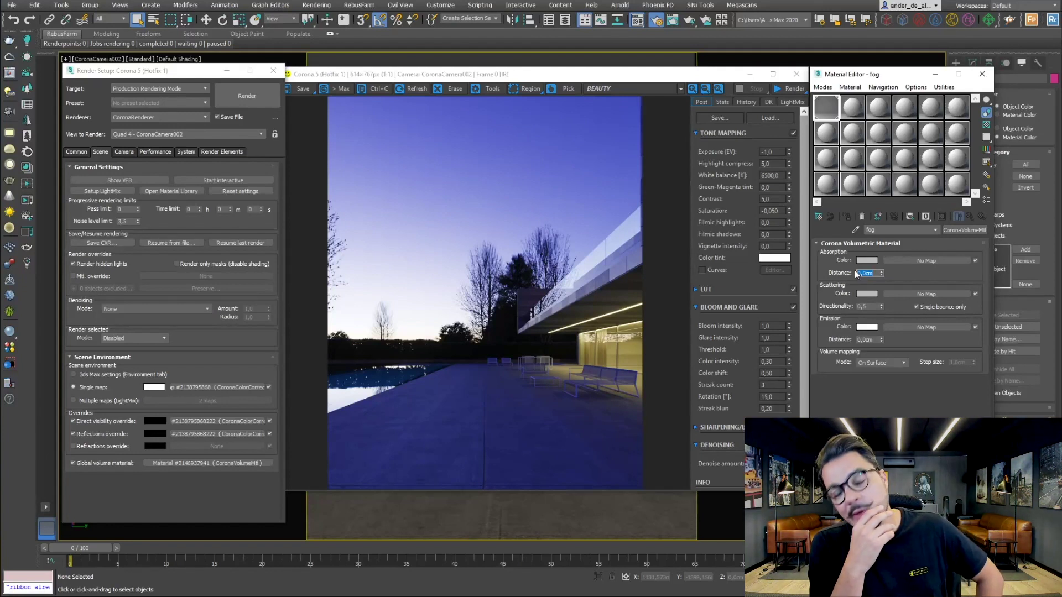
text(200)
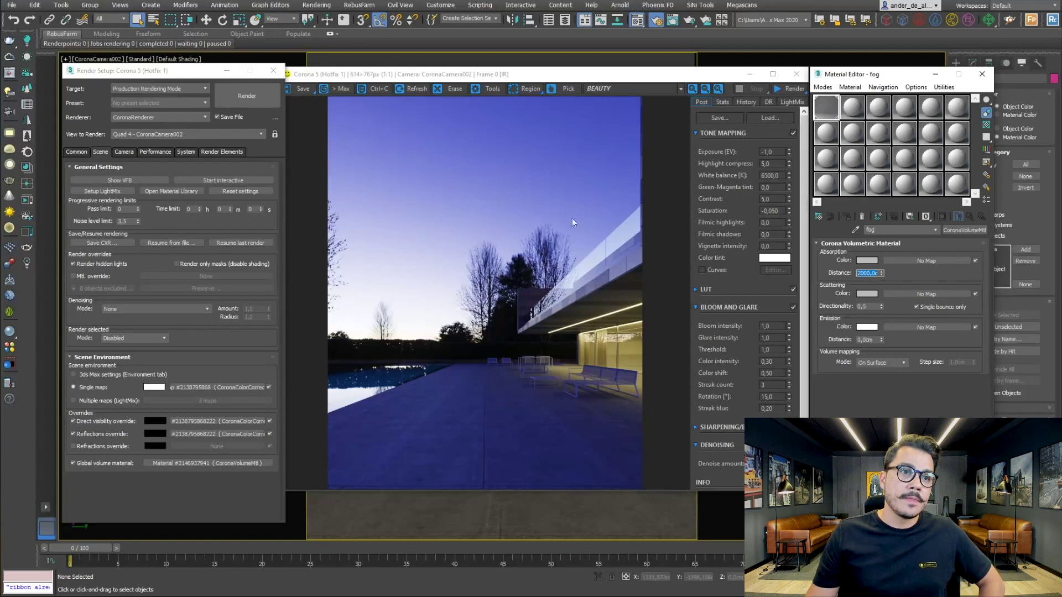
click(548, 227)
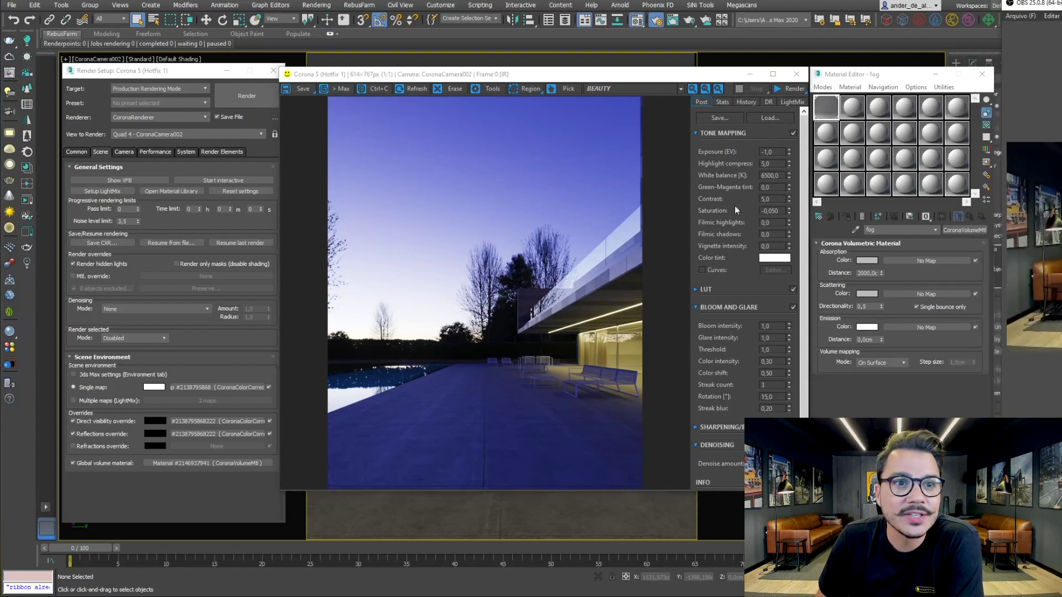
click(782, 88)
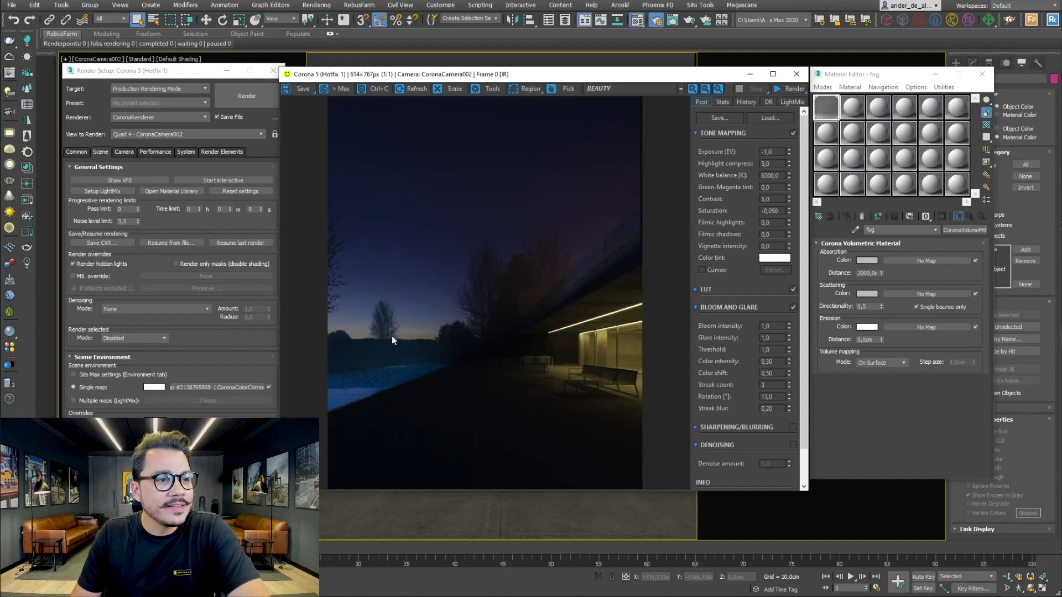
Step: Set the render exposure to 0,0 after comparing 1,0, then start editing the fog absorption distance
scroll(363, 380, up, 1)
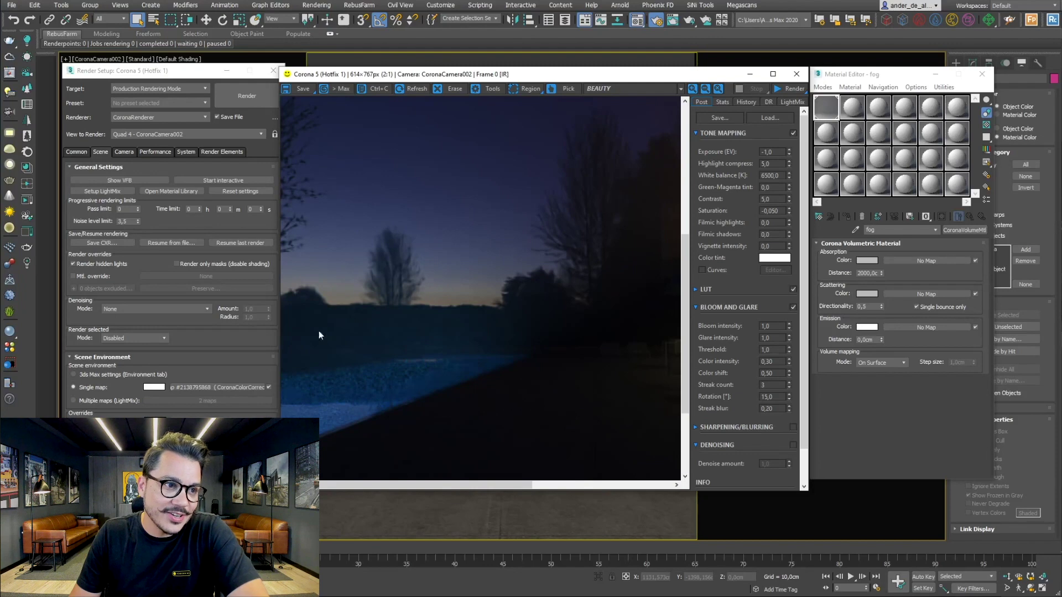
scroll(417, 342, down, 1)
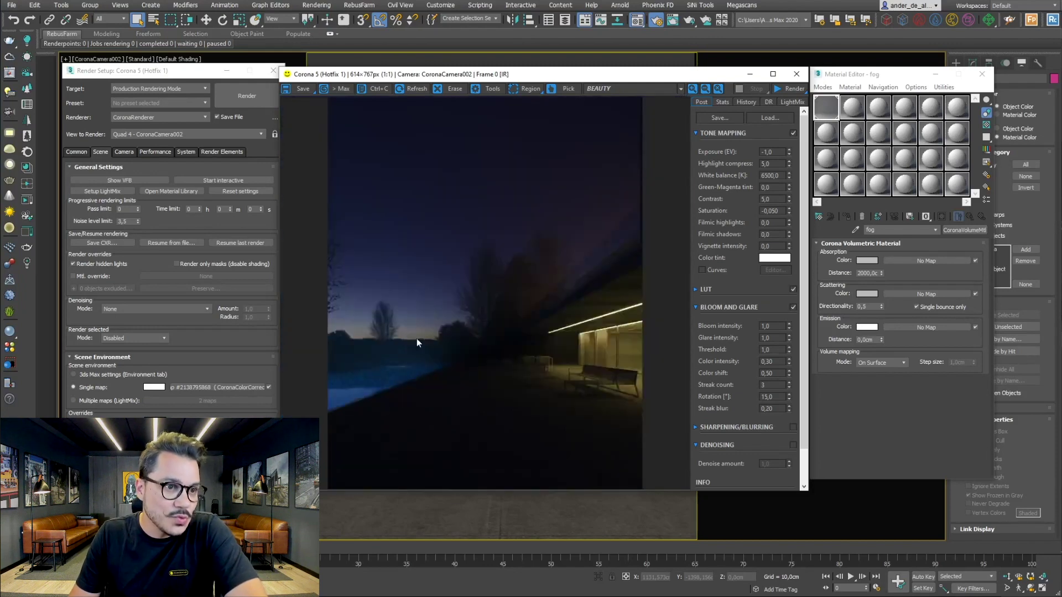
scroll(553, 338, up, 2)
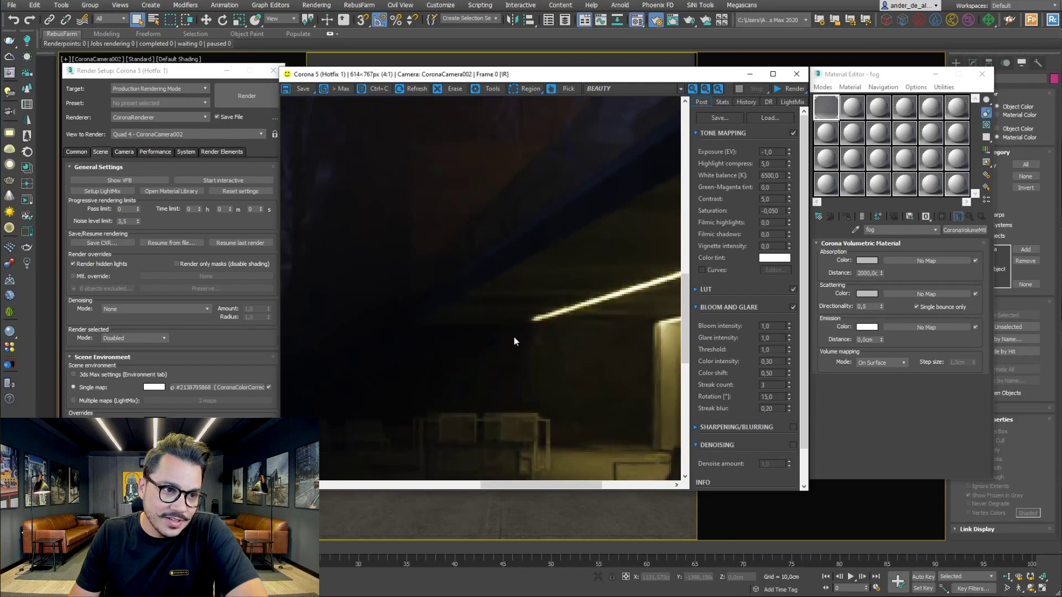
scroll(595, 378, down, 2)
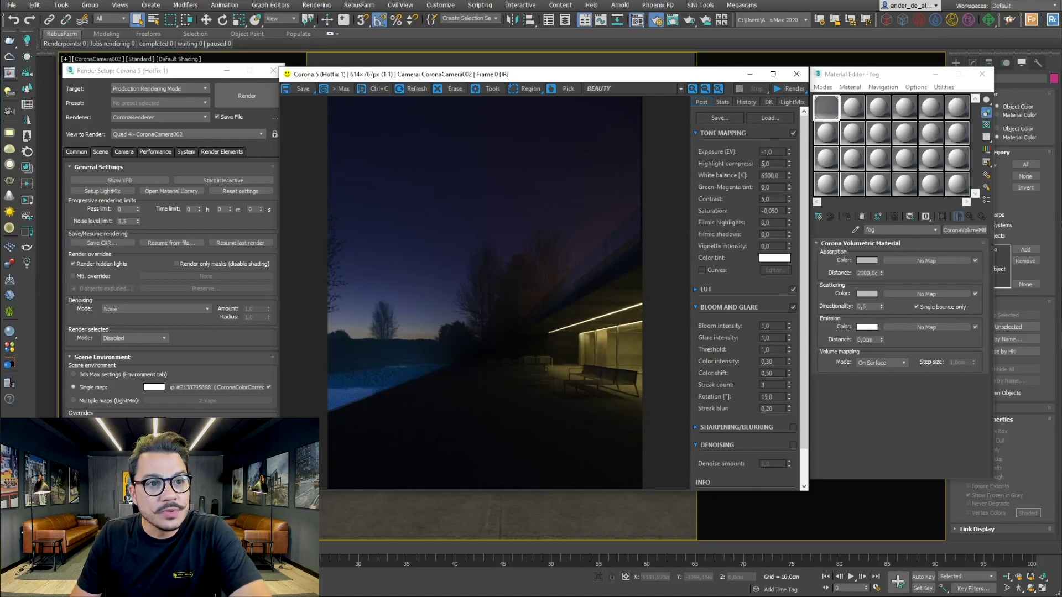
text(0)
key(Return)
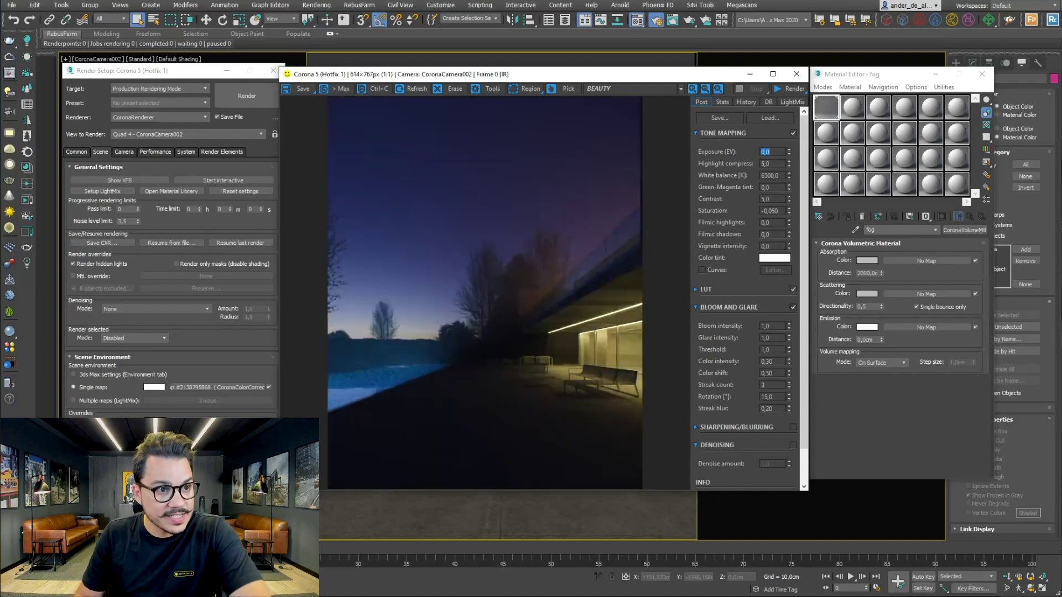
text(1)
key(Return)
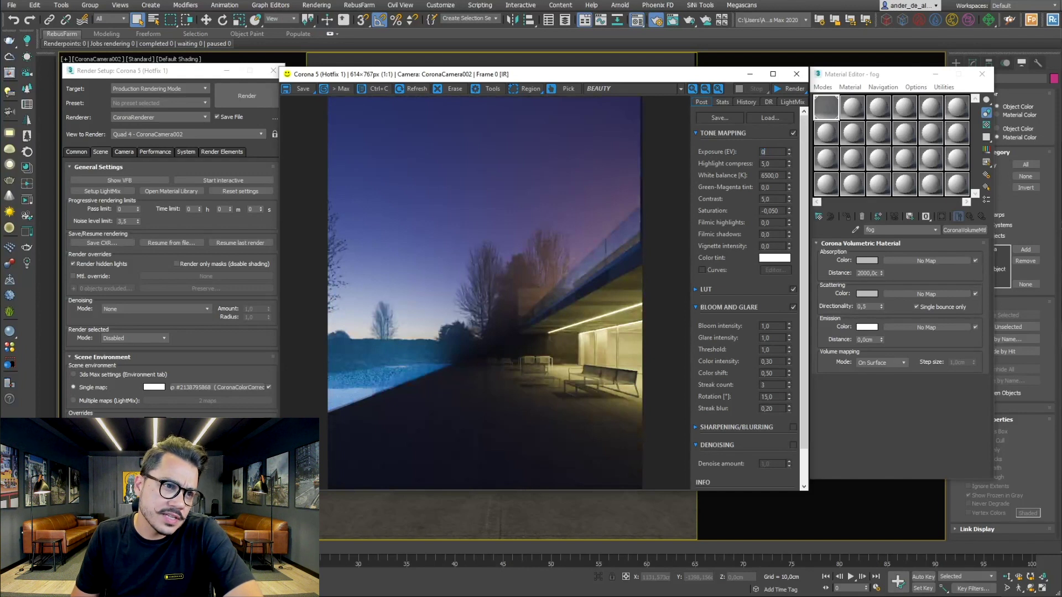
key(Return)
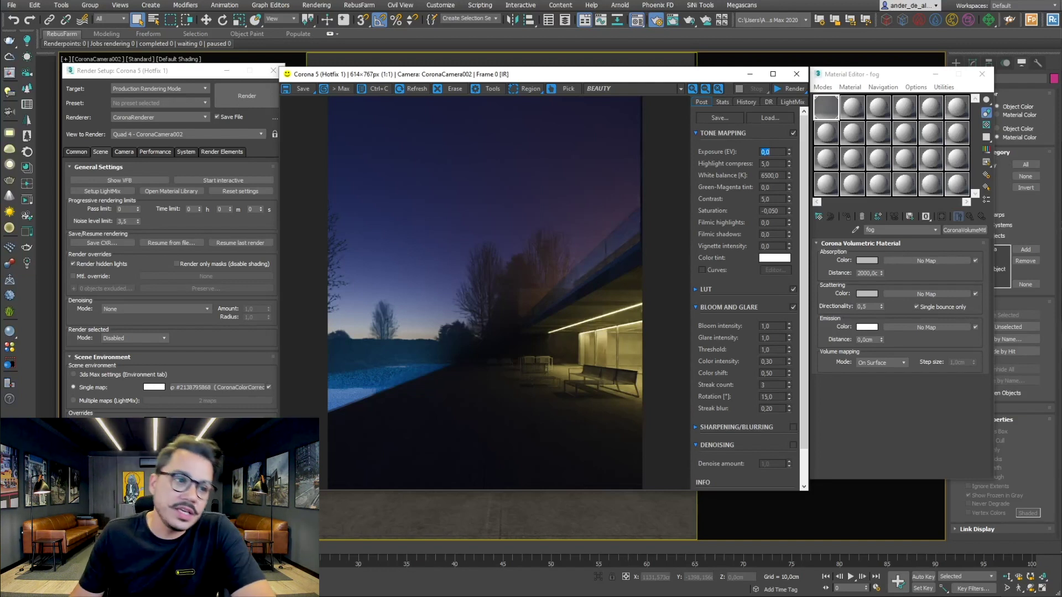
double_click(869, 273)
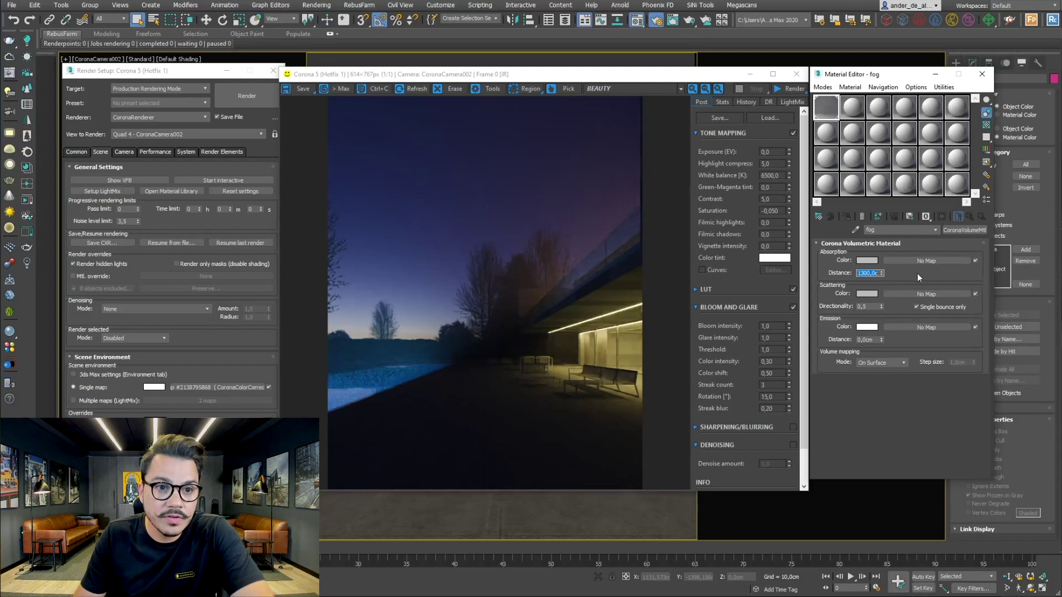
key(Return)
click(432, 233)
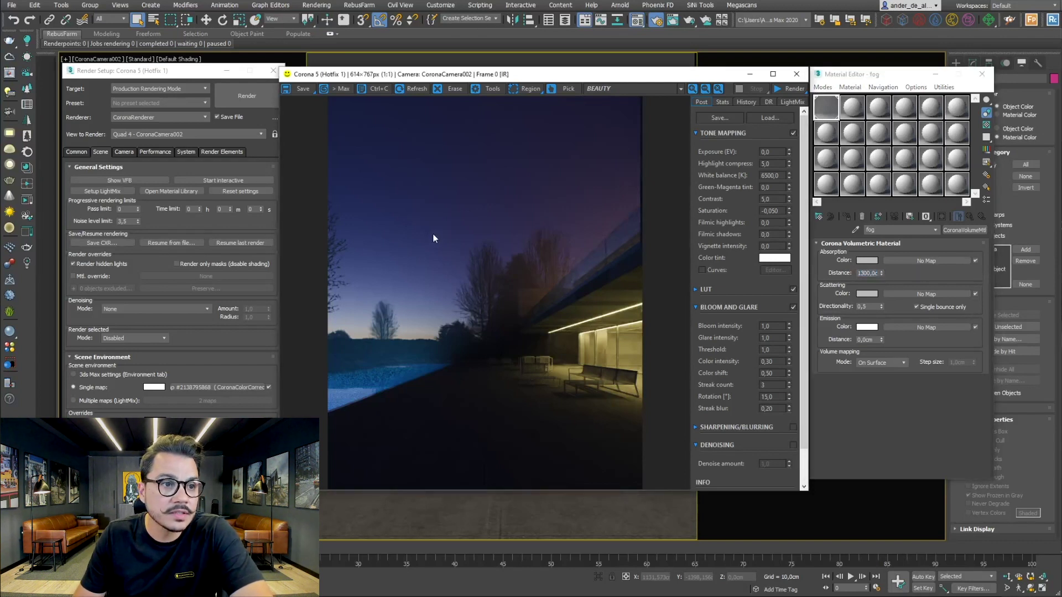
click(780, 88)
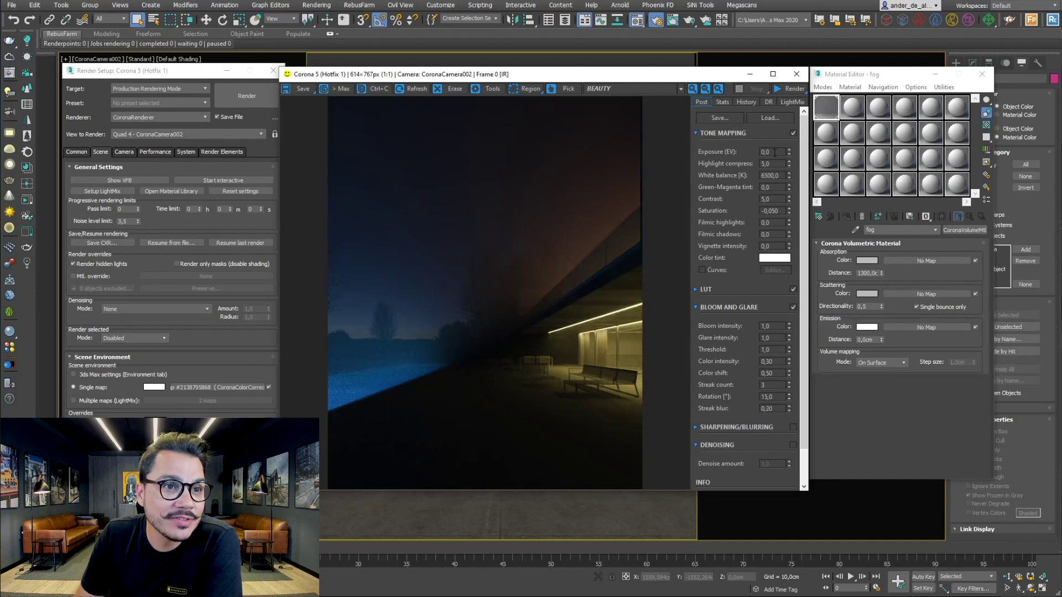
text(1)
key(Return)
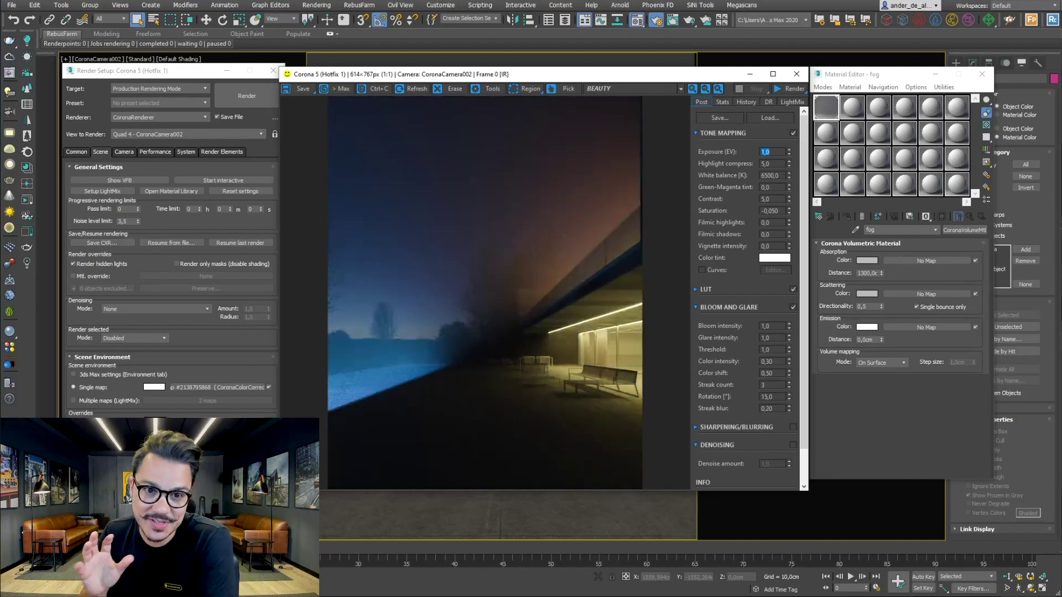
click(424, 357)
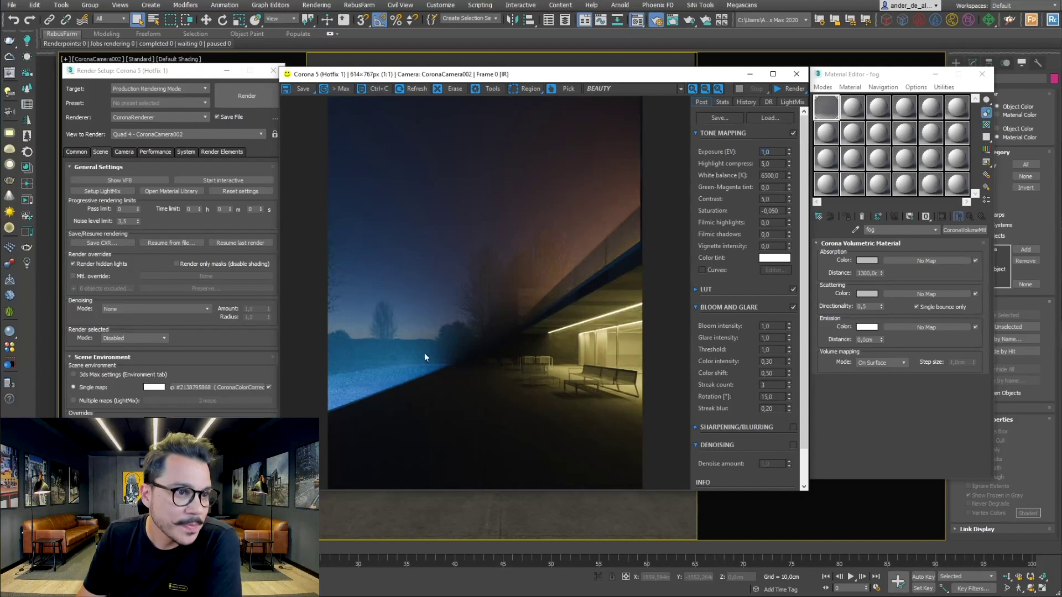
scroll(364, 376, up, 1)
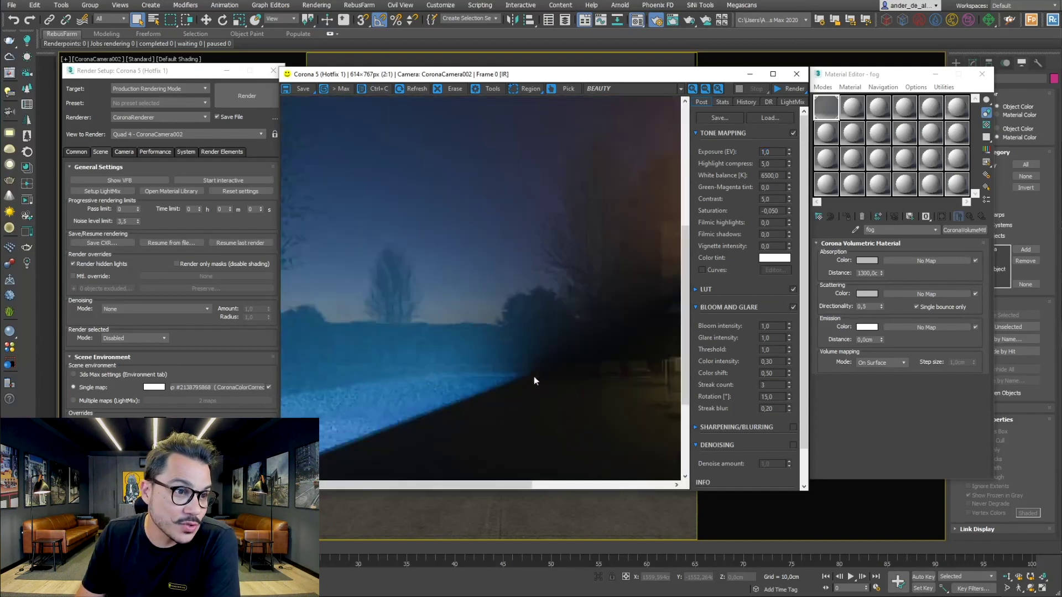
scroll(419, 273, down, 1)
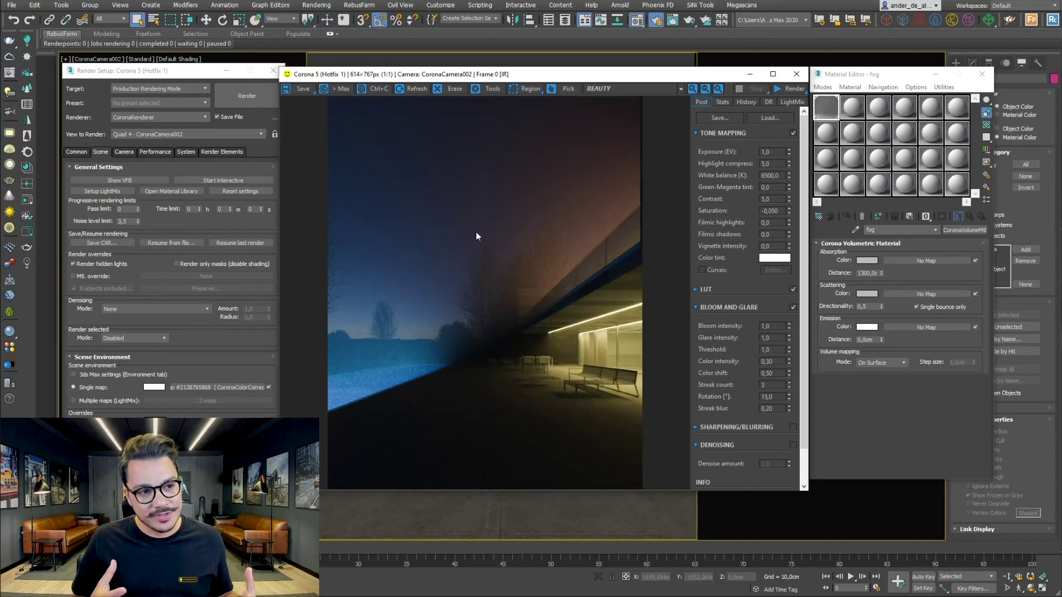
scroll(477, 234, up, 1)
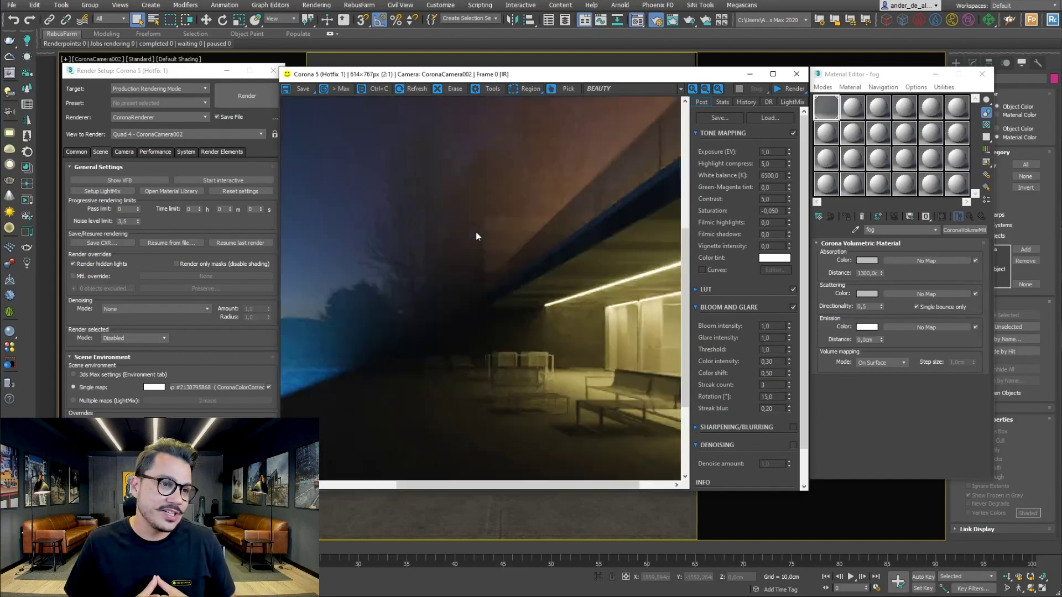
scroll(479, 241, down, 1)
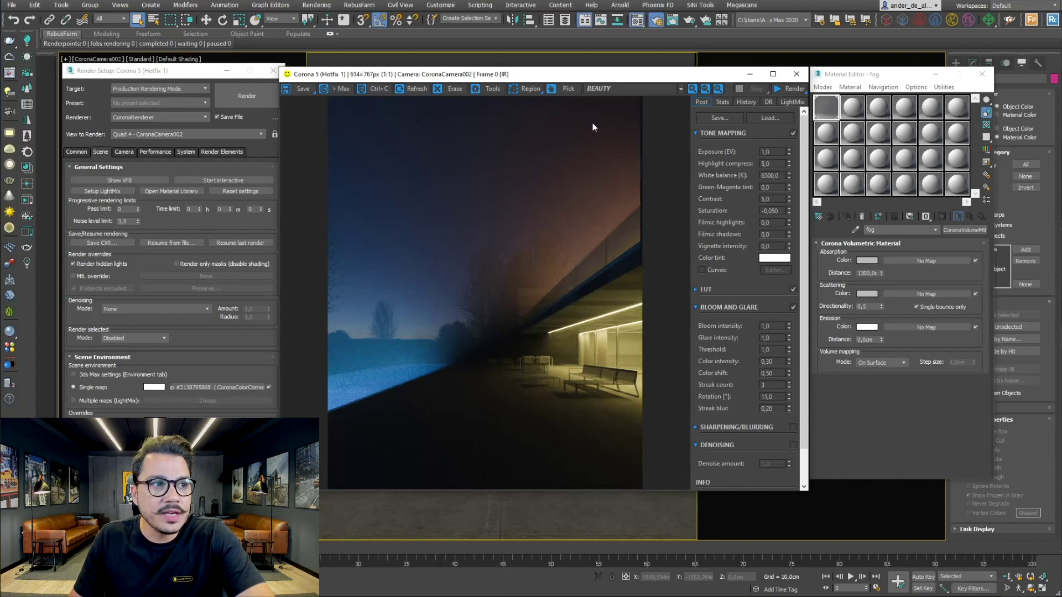
Step: Select the CESSENTIAL_Volumetrics render element and view the fog-only pass in the frame buffer
click(205, 72)
click(228, 152)
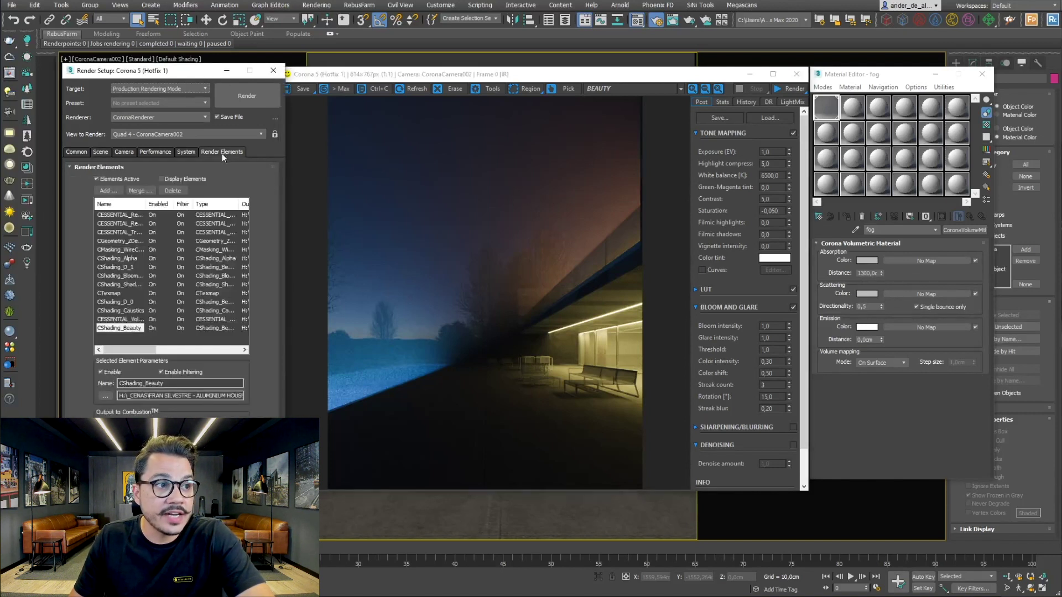
click(122, 319)
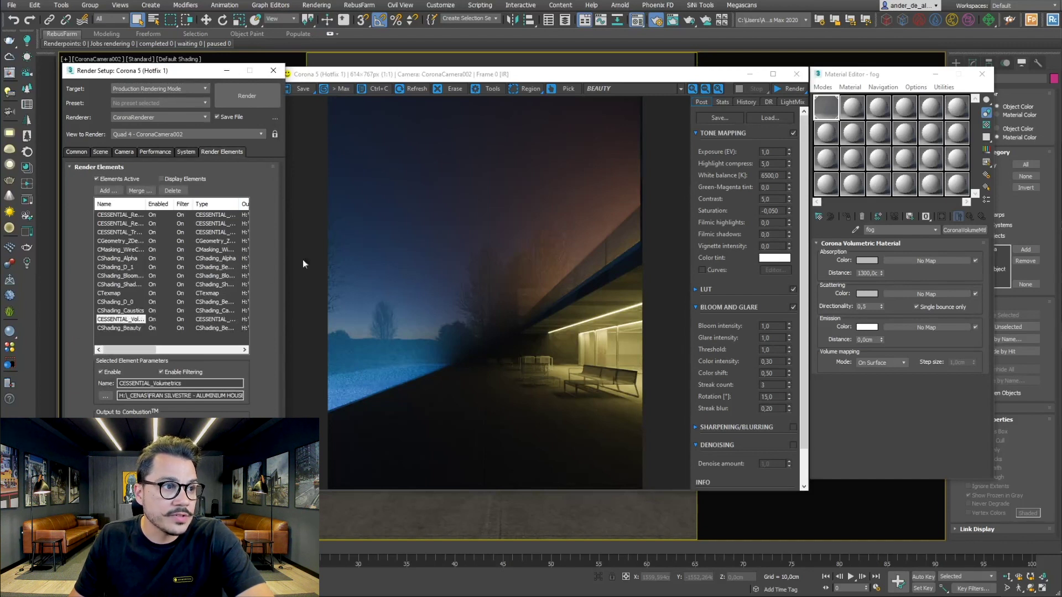
click(451, 242)
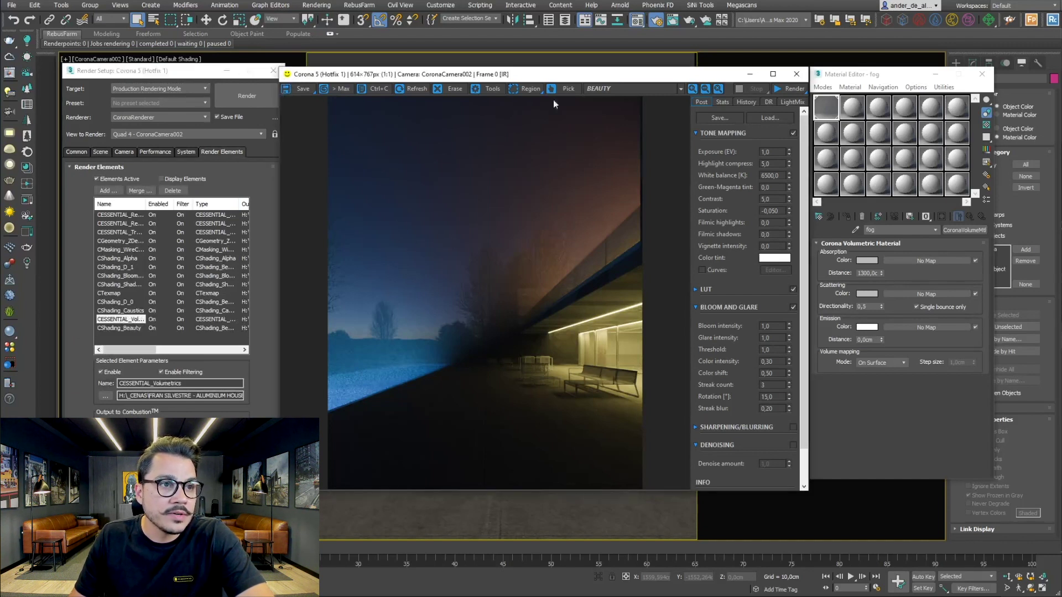
click(635, 88)
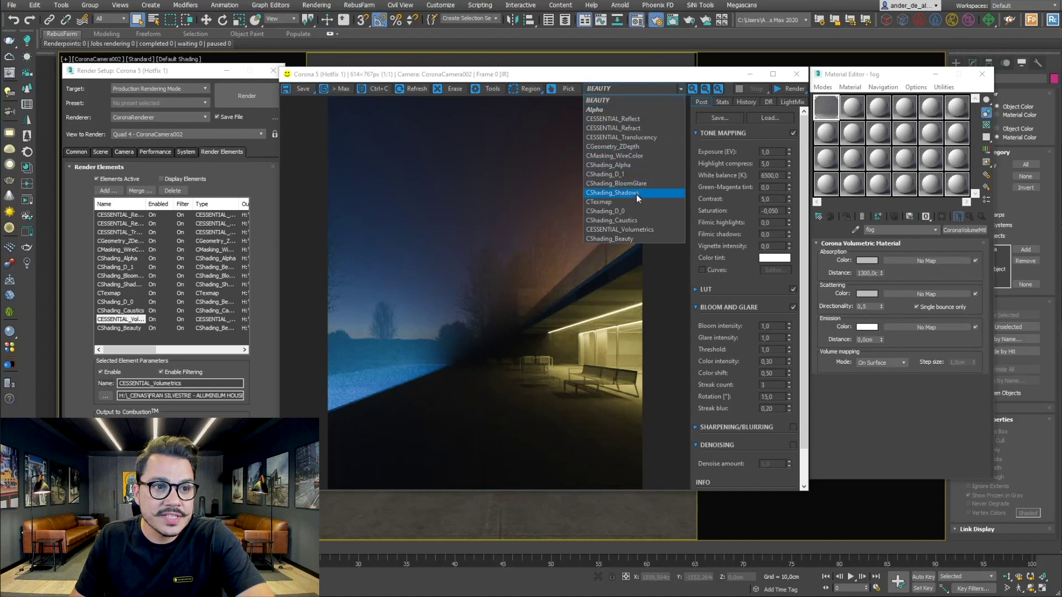
click(631, 229)
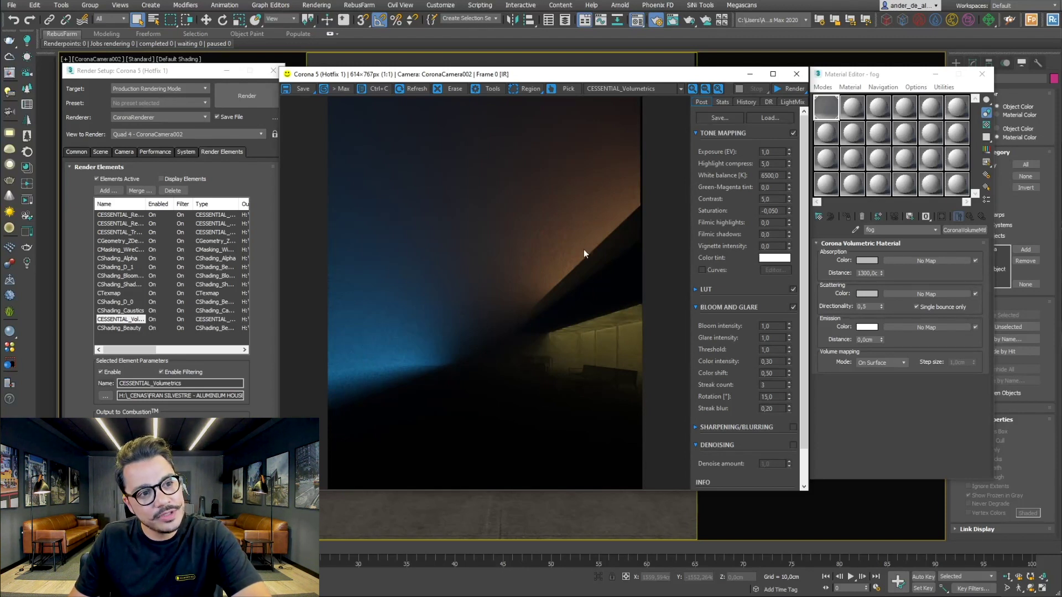
Step: Switch the frame buffer back to the BEAUTY pass and close Render Setup
click(635, 88)
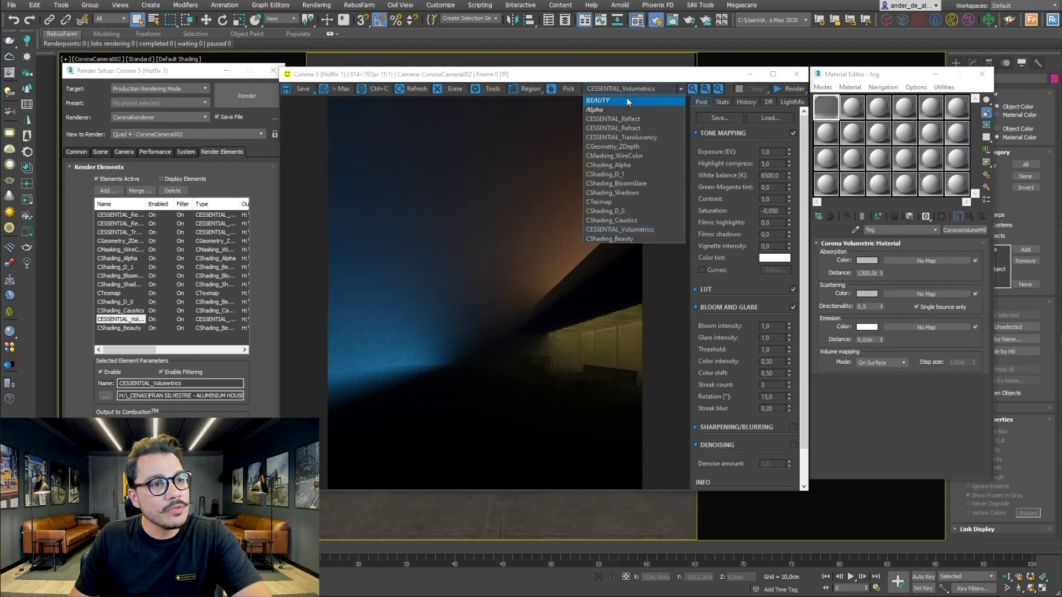
click(619, 101)
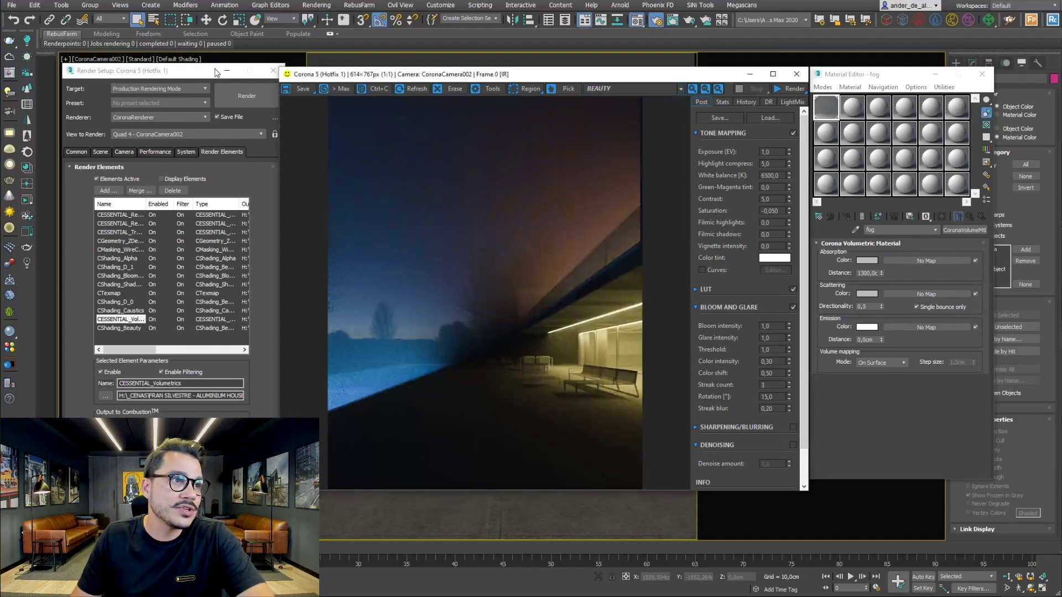
click(226, 70)
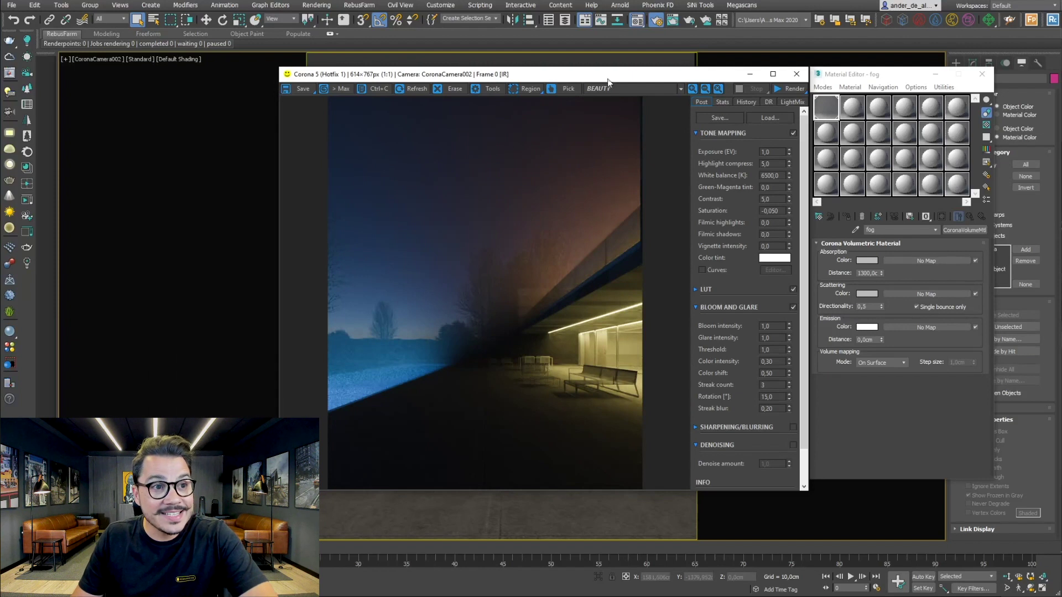
Step: Minimize the Corona frame buffer and set the viewport to look through CoronaCamera001
mouse_move(608, 82)
mouse_down()
mouse_move(480, 68)
mouse_move(557, 72)
mouse_up()
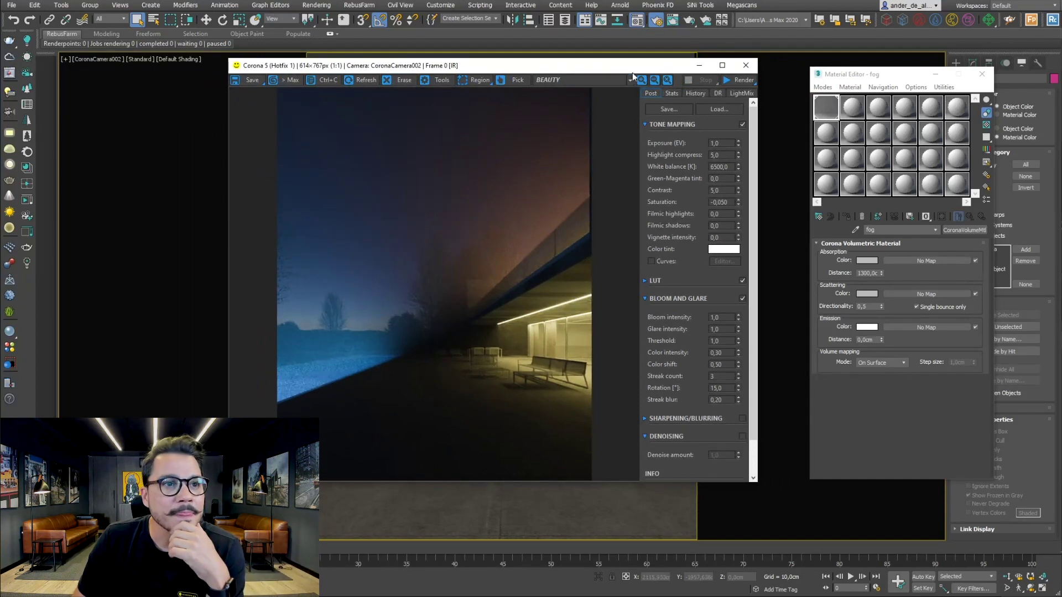
click(698, 66)
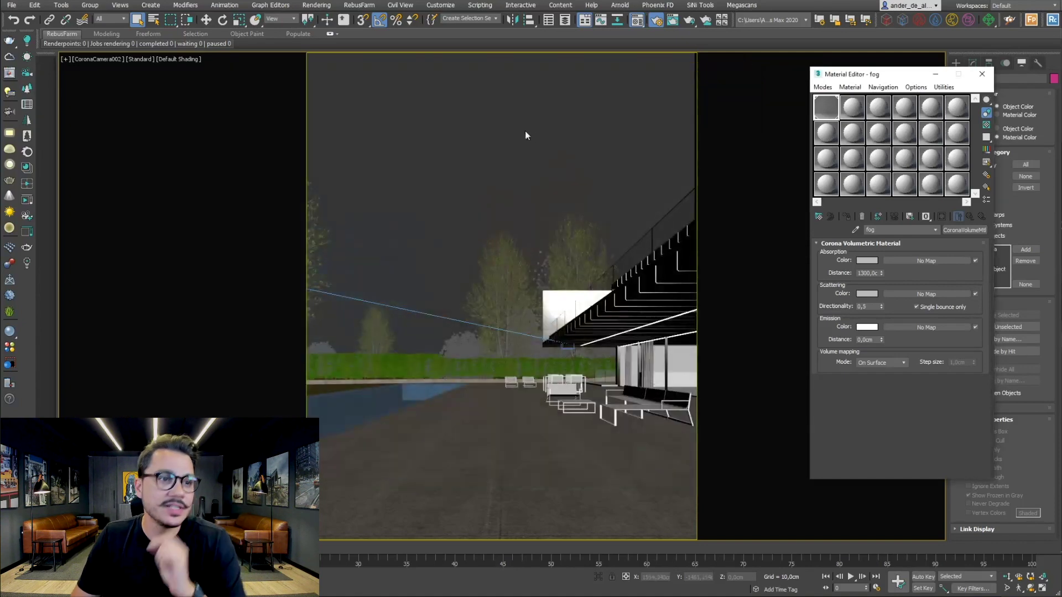
key(c)
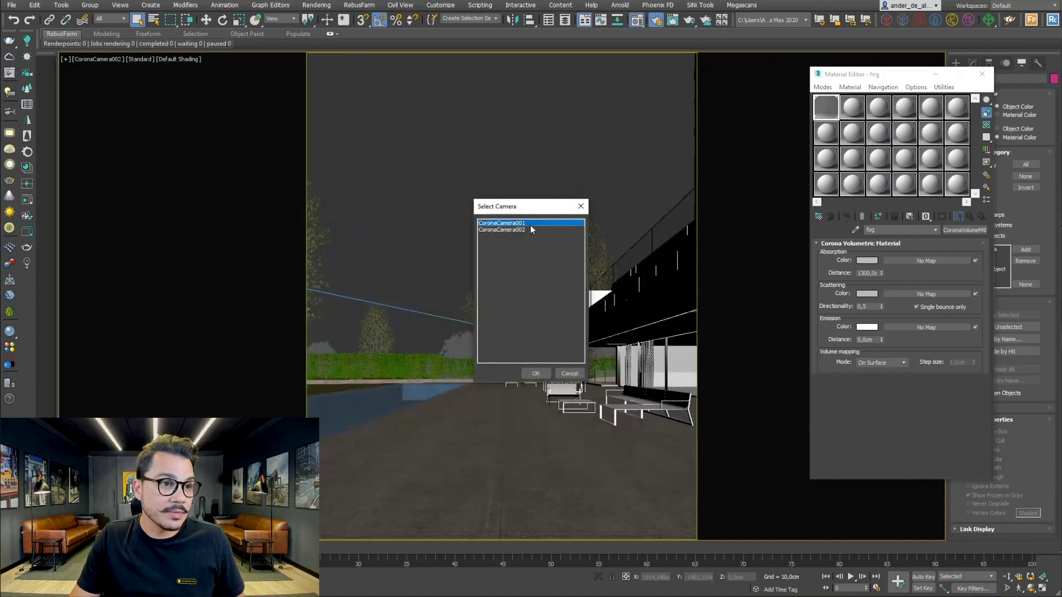
double_click(528, 227)
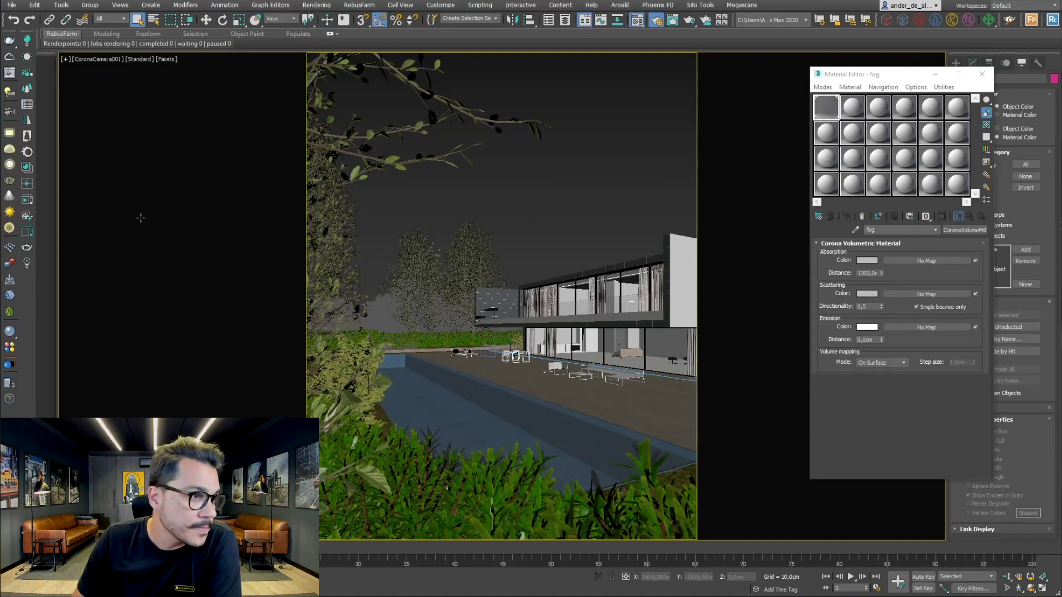
Step: Interactively render the CoronaCamera001 view, settle exposure at 0,50 EV after comparing 0 and 1, then stop
click(28, 201)
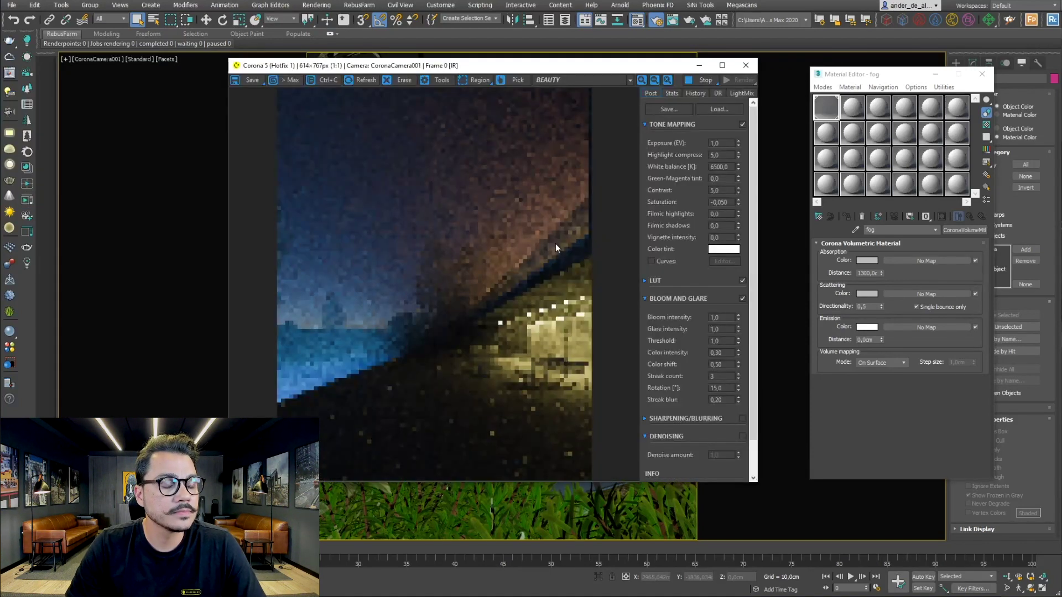
scroll(440, 366, up, 1)
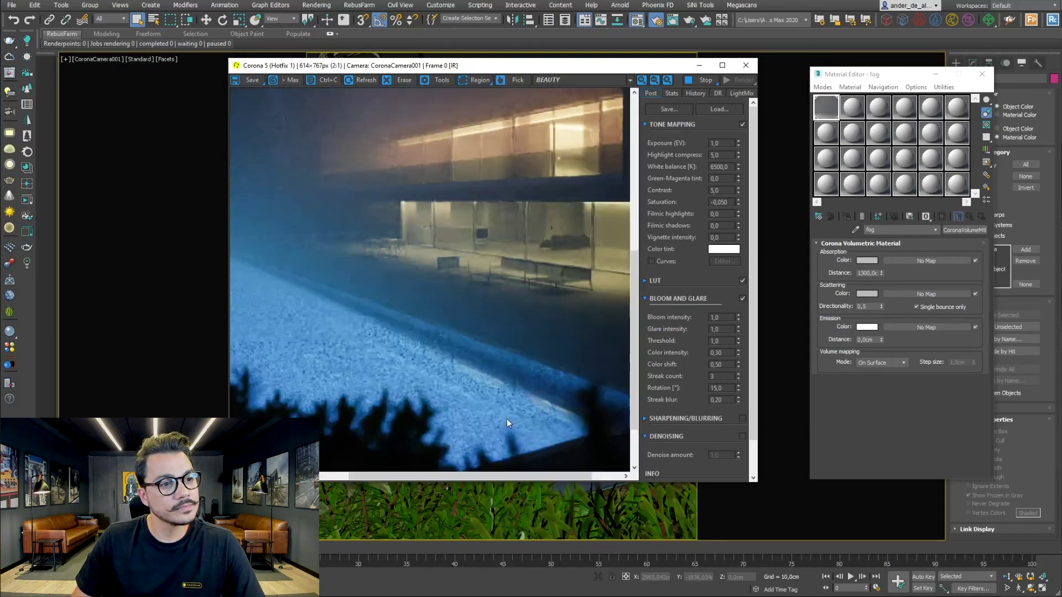
scroll(507, 419, down, 1)
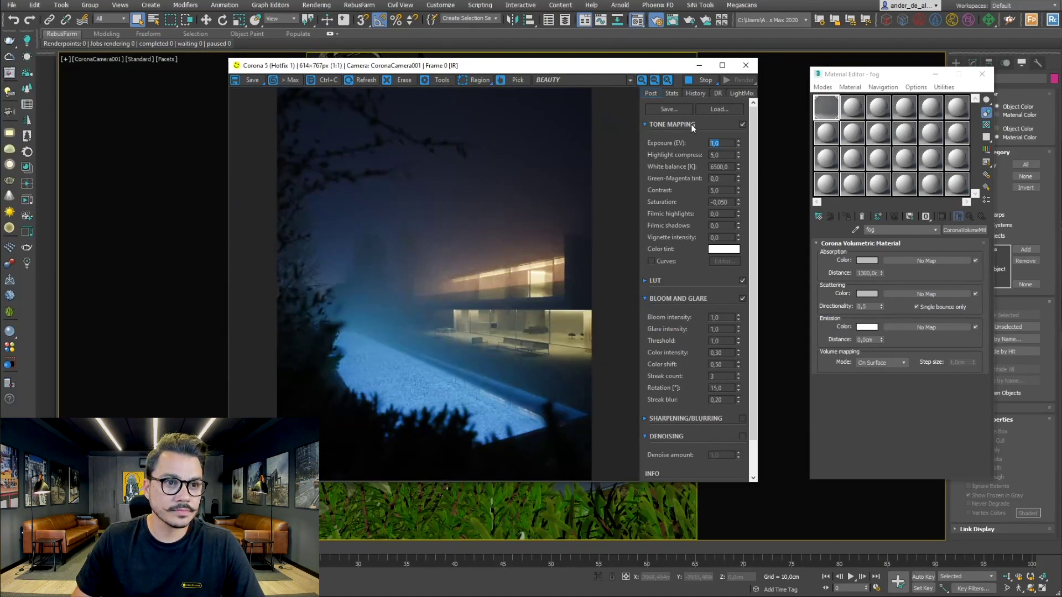
text(0)
key(Return)
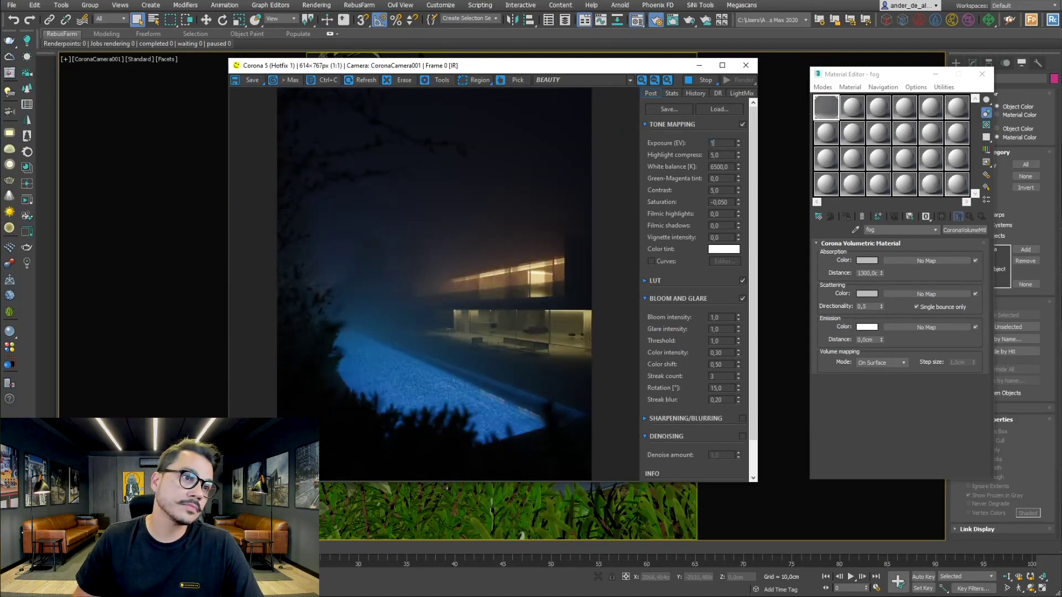
text(1)
key(Return)
text(0,5)
key(Return)
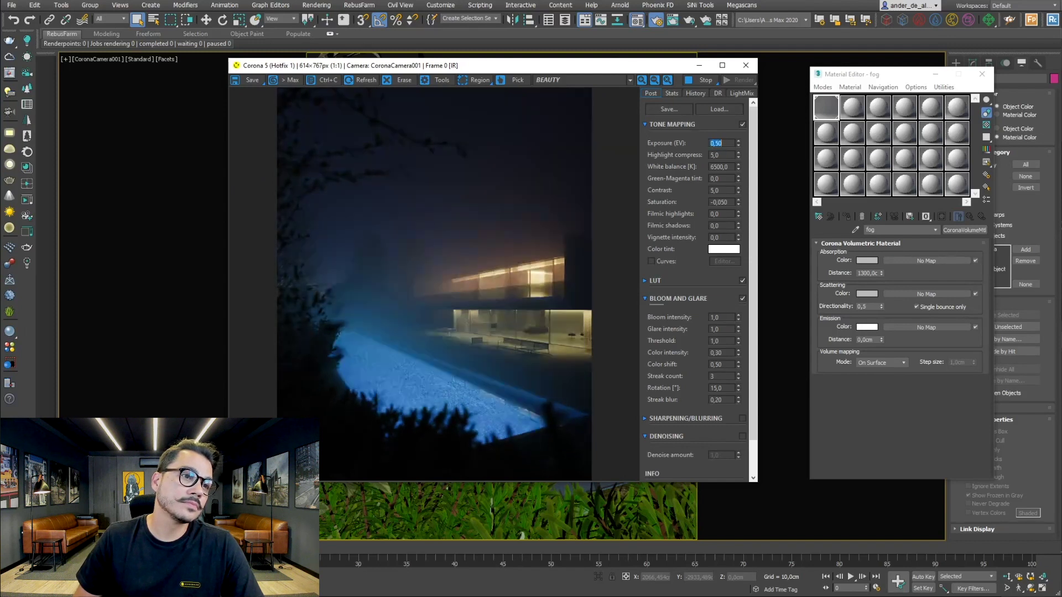
click(492, 191)
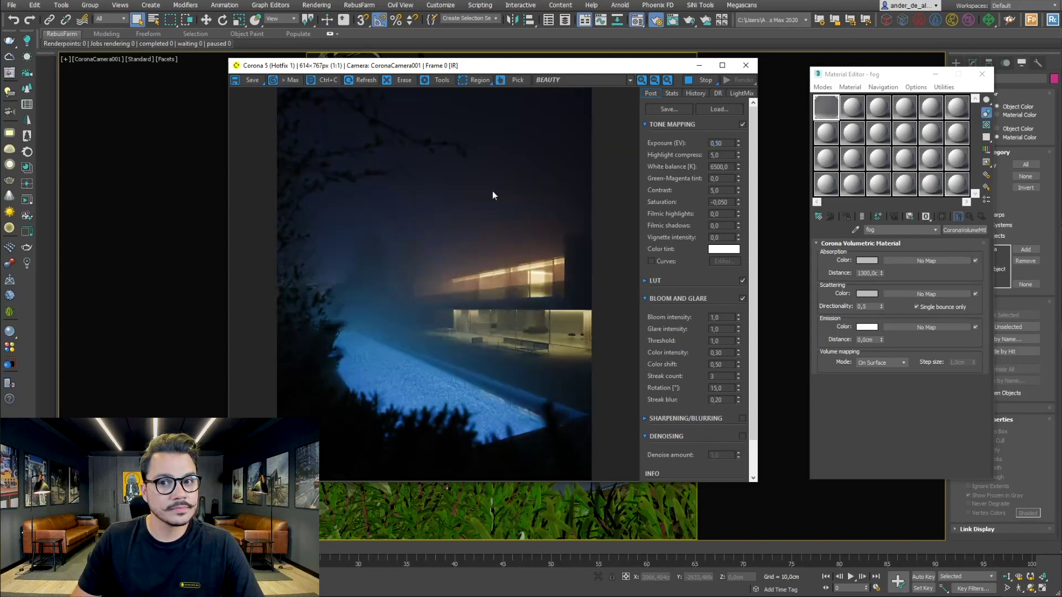
click(689, 83)
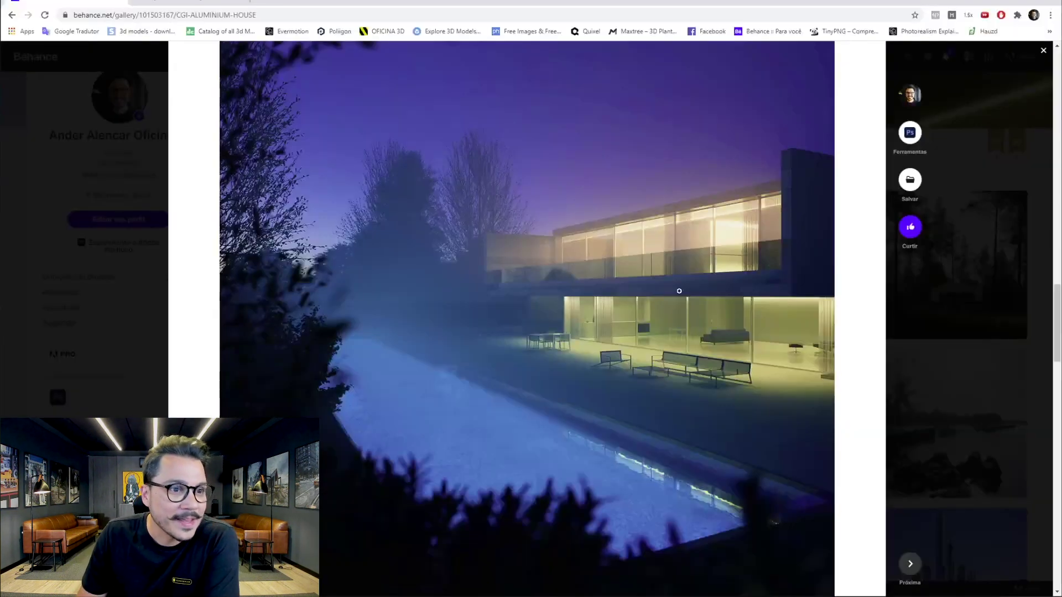
Step: Browse the Aluminium House renders full-size in the lightbox, then close it to the foggy pool image
click(720, 357)
click(33, 327)
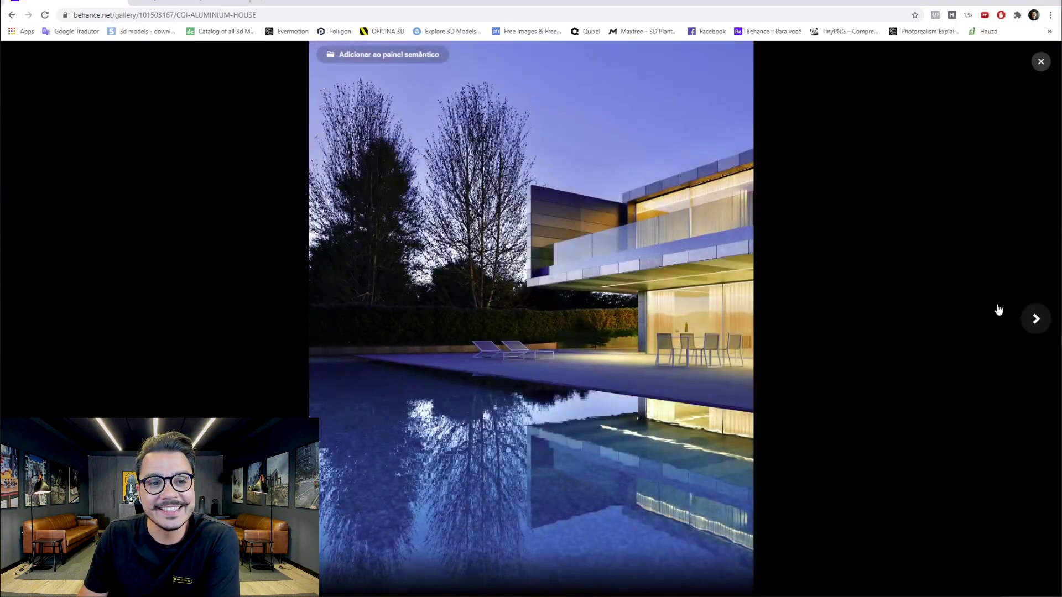
click(1027, 325)
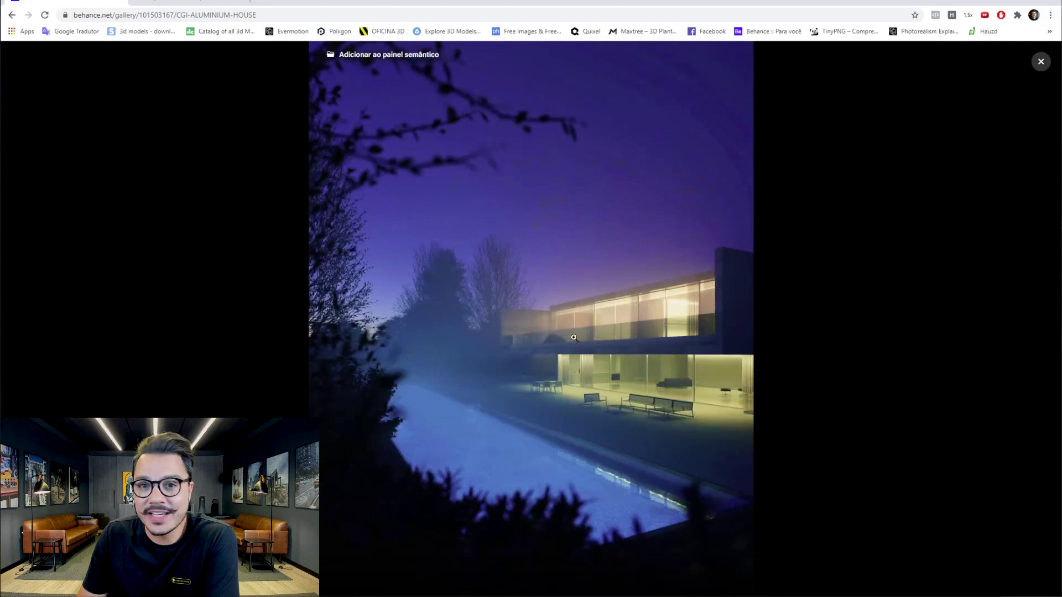
mouse_move(39, 329)
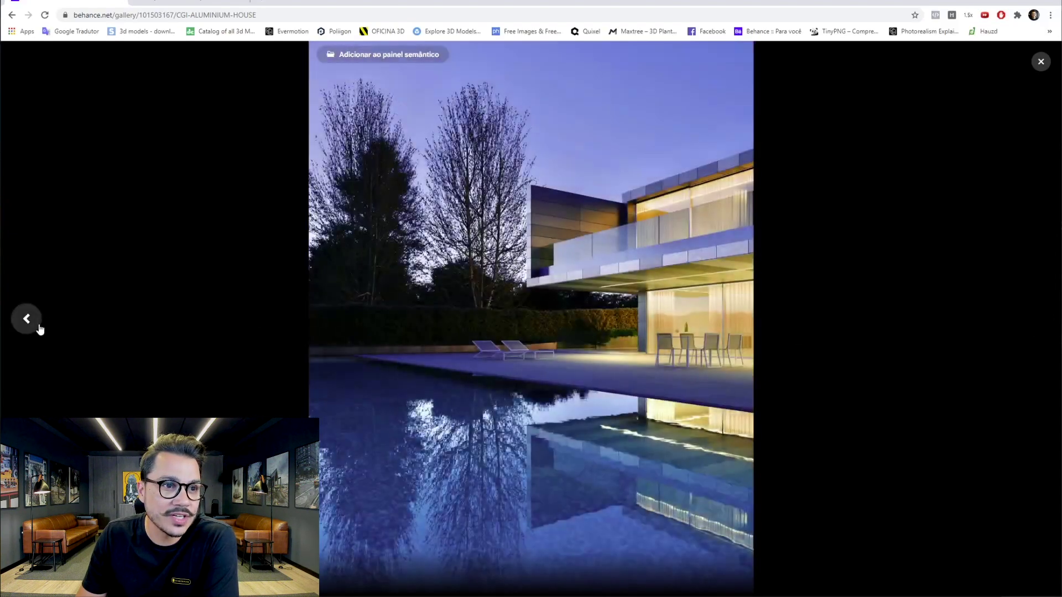
click(39, 326)
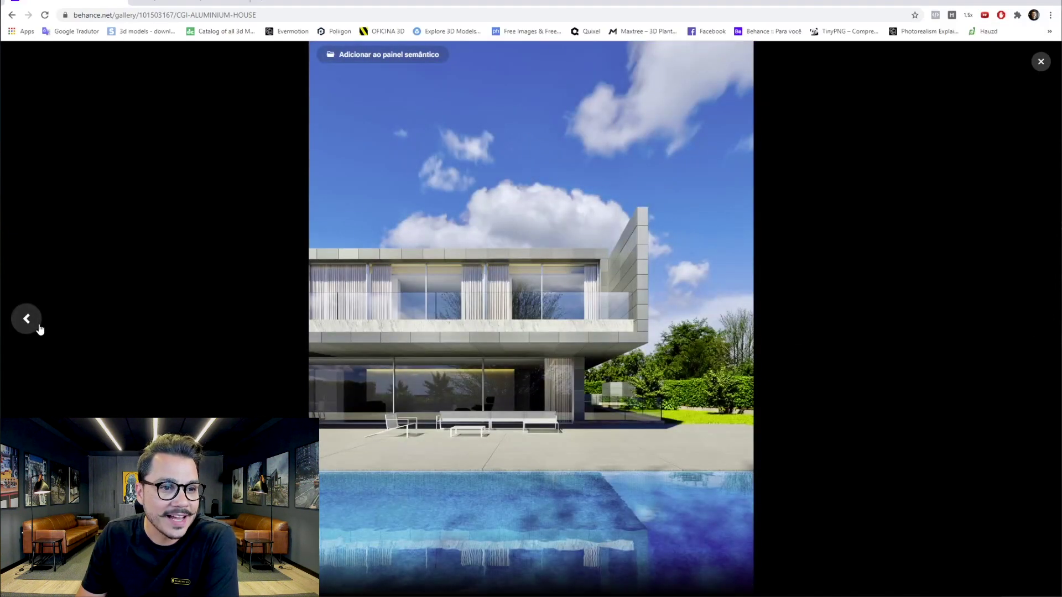
click(1040, 61)
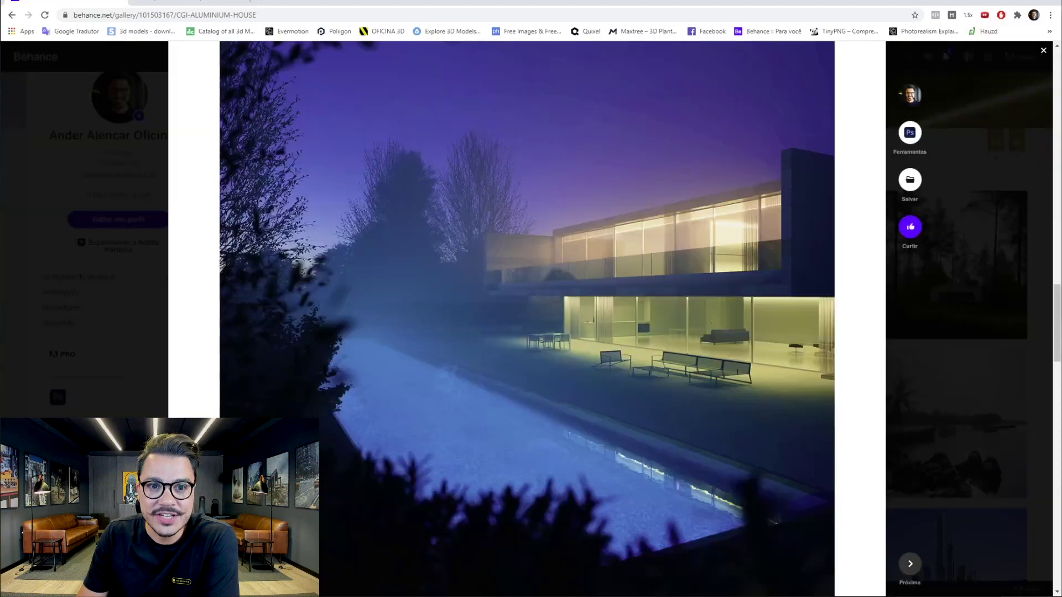